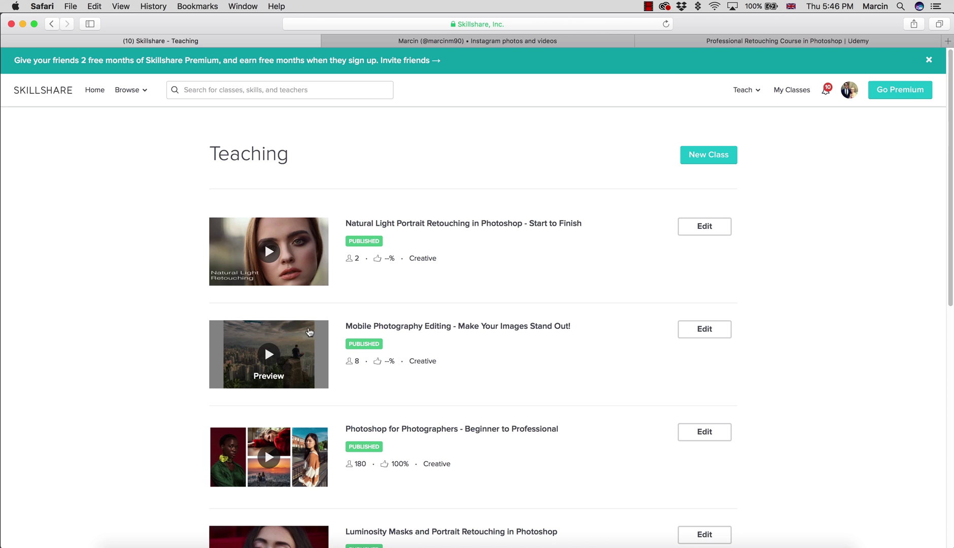
# Switch to the Udemy course and scroll to Section 14's natural-light retouching lectures 50–56
pyautogui.click(658, 45)
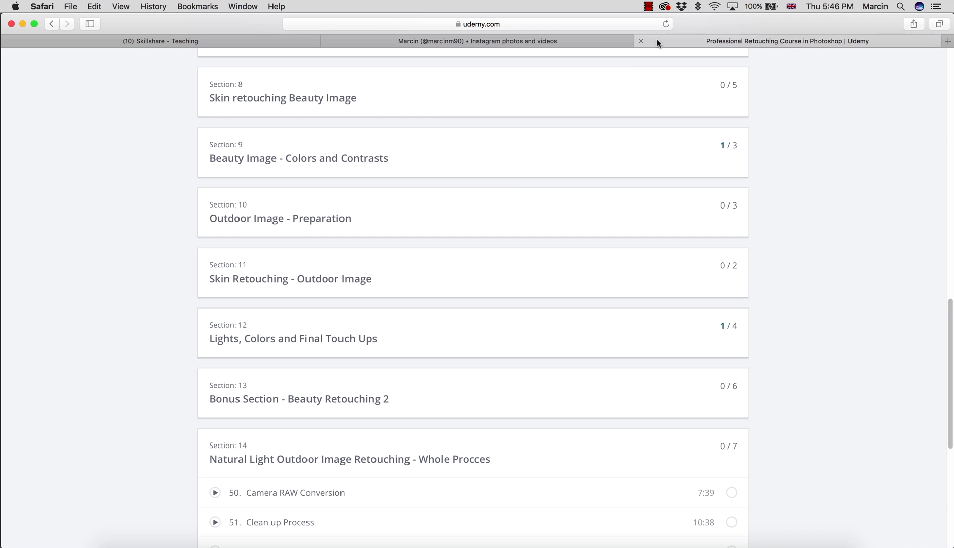
pyautogui.scroll(8, 406, 305)
pyautogui.scroll(10, 386, 361)
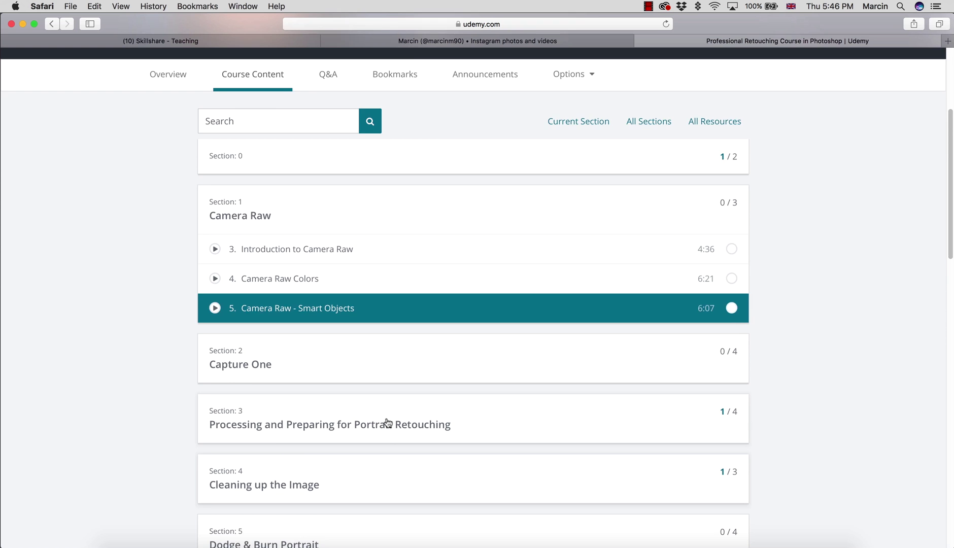
pyautogui.scroll(-10, 381, 488)
pyautogui.scroll(-15, 396, 214)
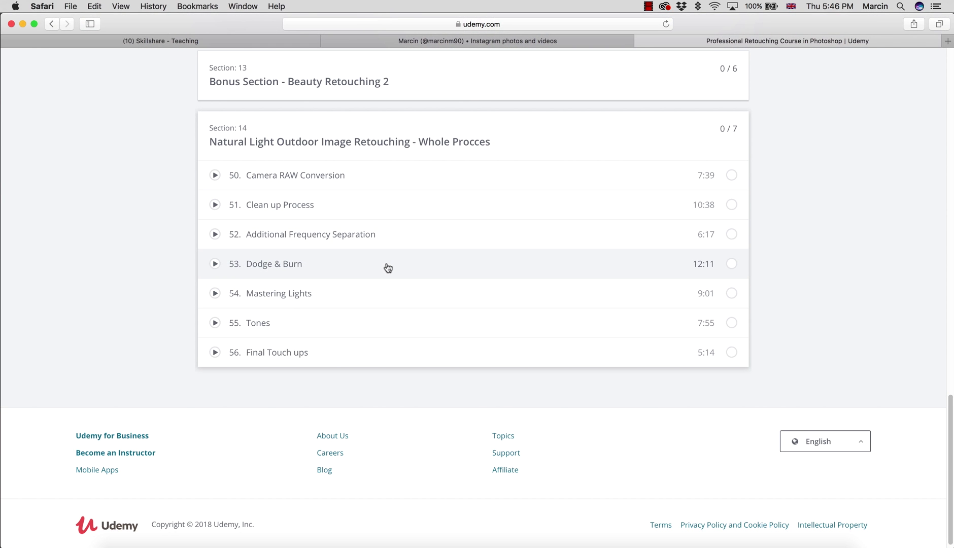
# Switch to the Instagram tab showing the photographer's profile grid of city photos
pyautogui.click(462, 41)
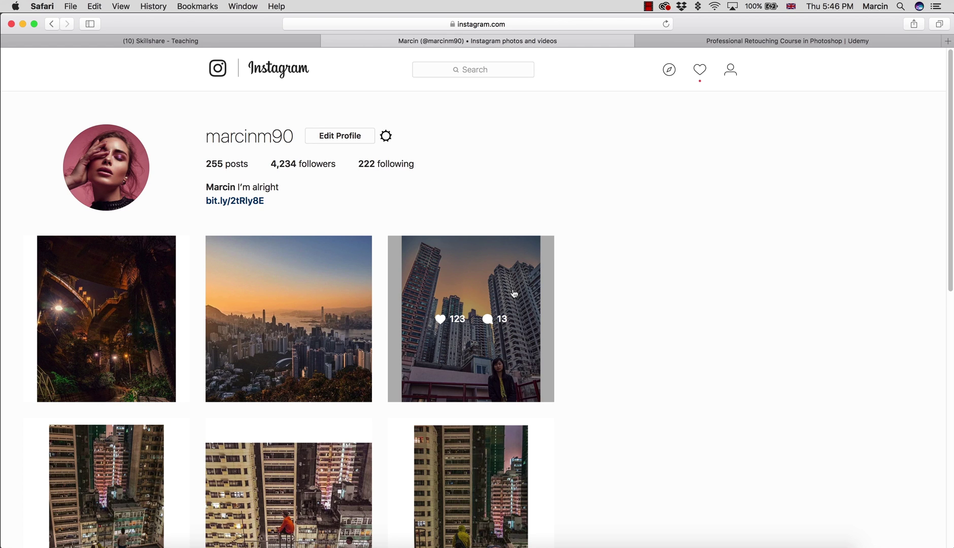
# Return to Photoshop, show the before layer and hide the edit group
pyautogui.press('super+Tab')
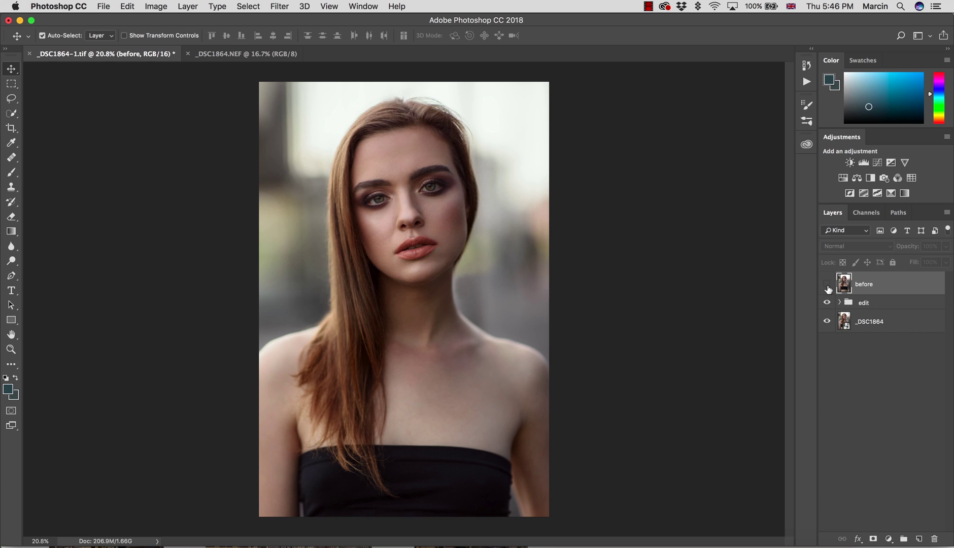
pyautogui.click(827, 285)
pyautogui.click(828, 303)
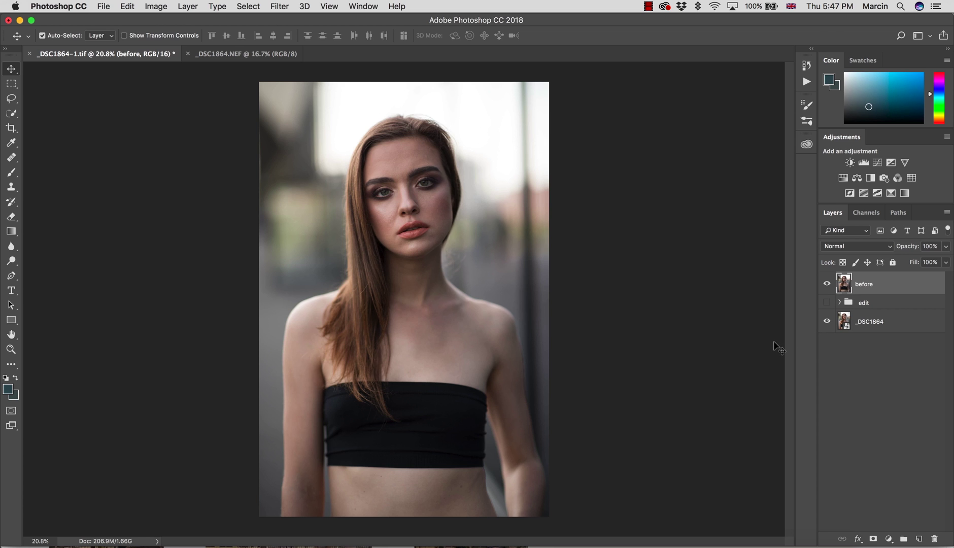
# Zoom in on the model's face and toggle the before layer to compare, leaving it hidden
pyautogui.press('z')
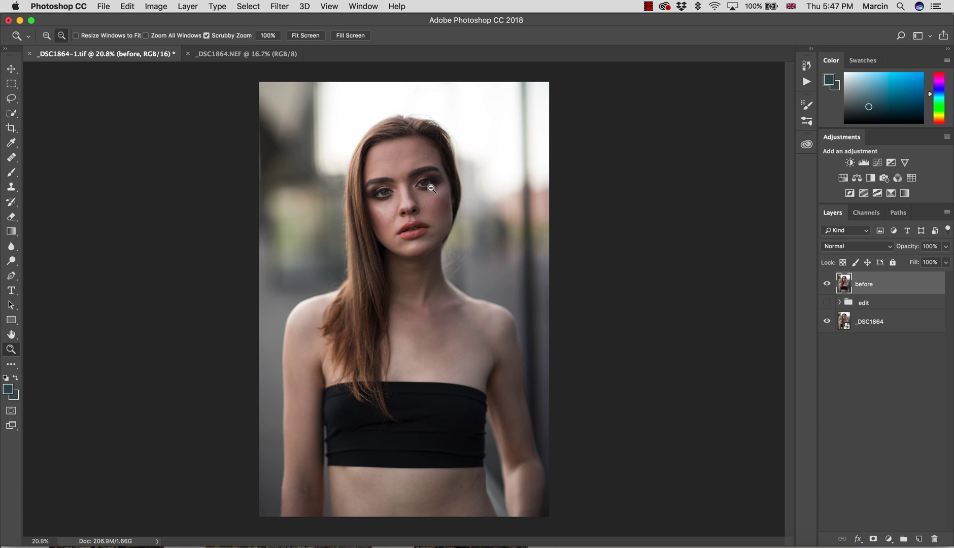
pyautogui.moveTo(432, 192); pyautogui.dragTo(518, 219)
pyautogui.press('v')
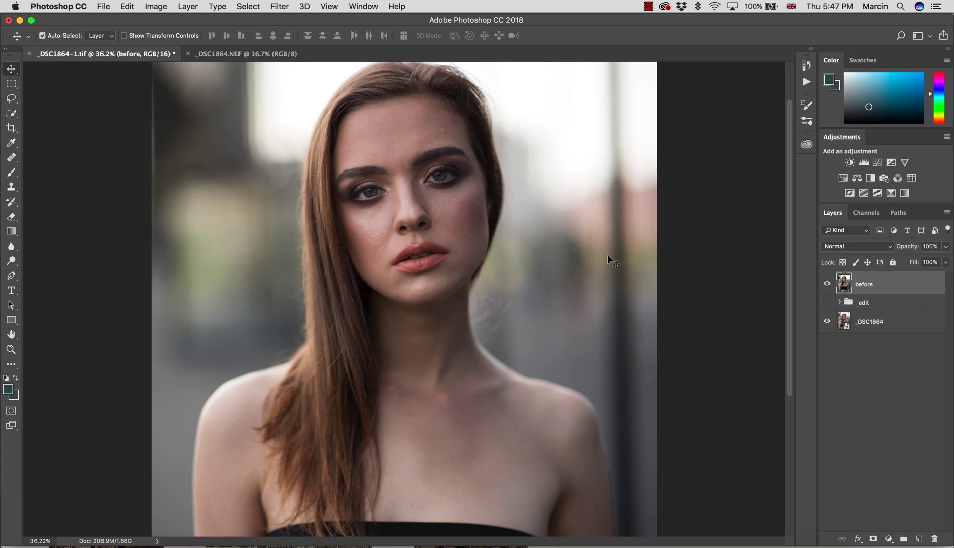
pyautogui.moveTo(541, 232); pyautogui.dragTo(543, 267)
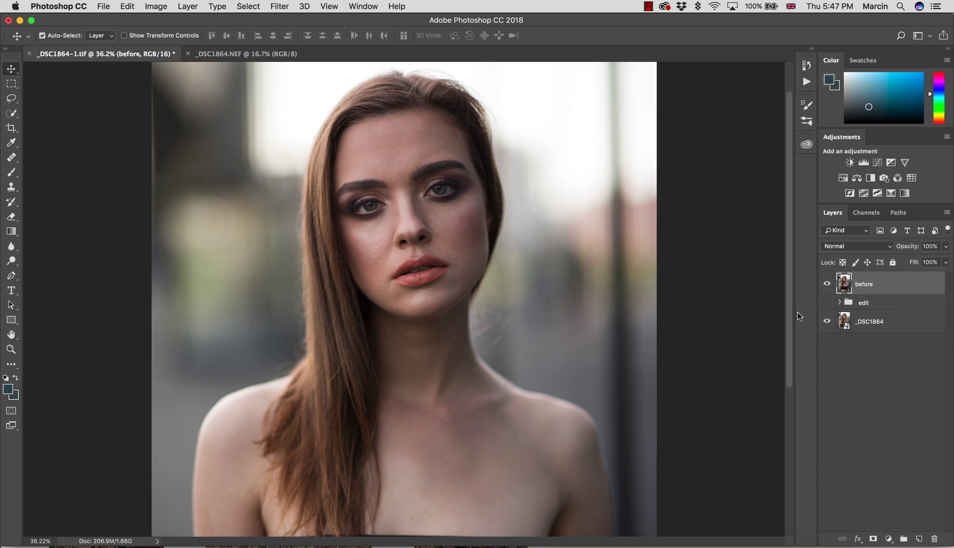
pyautogui.click(826, 284)
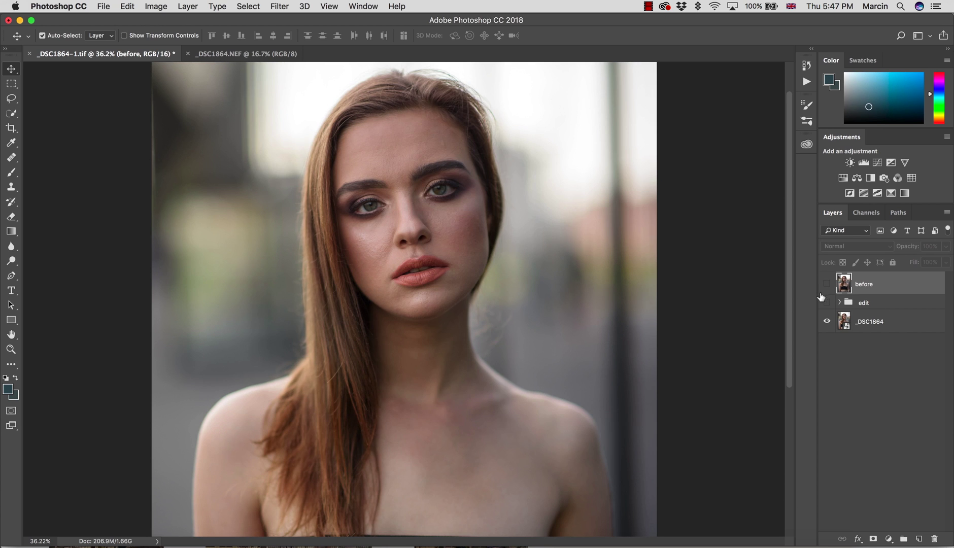
pyautogui.click(826, 284)
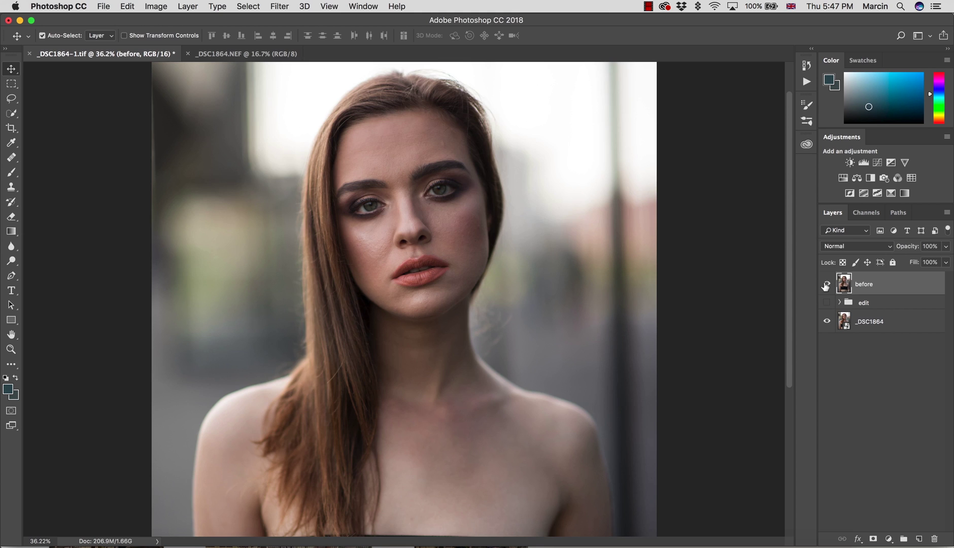
pyautogui.click(826, 284)
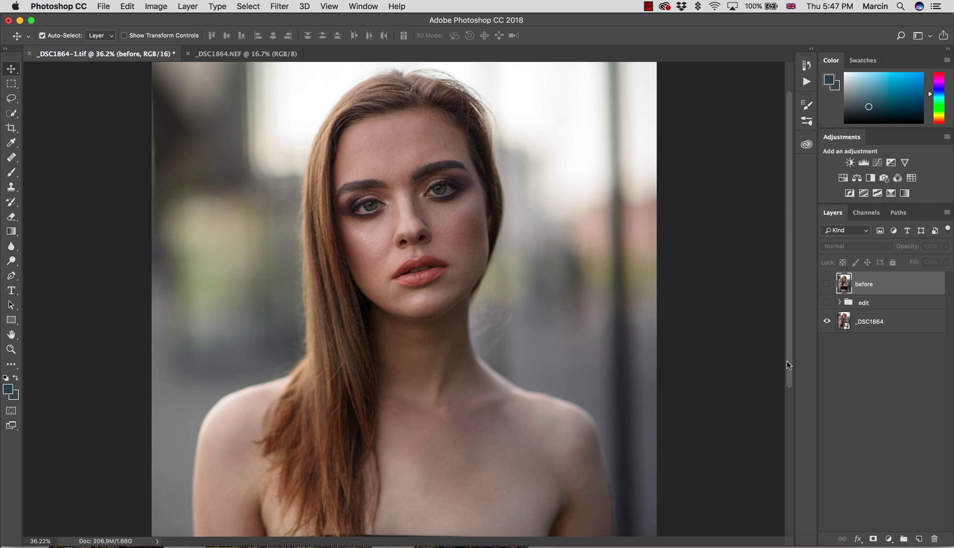
pyautogui.click(826, 284)
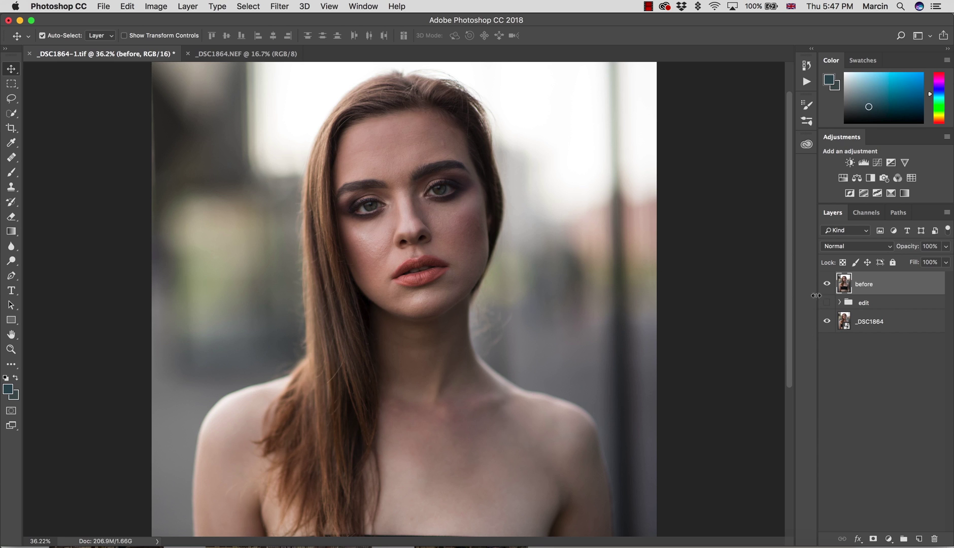
pyautogui.click(827, 284)
pyautogui.doubleClick(843, 322)
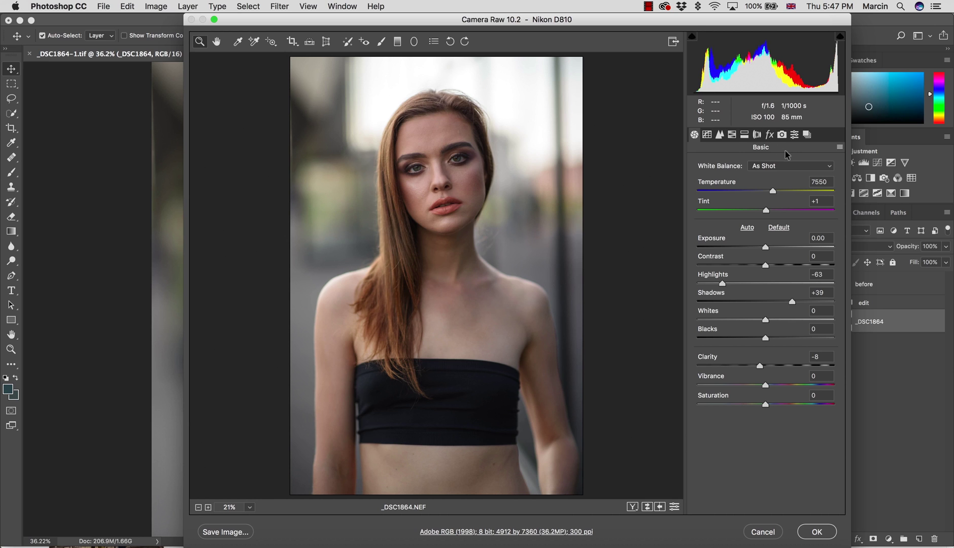
pyautogui.click(782, 136)
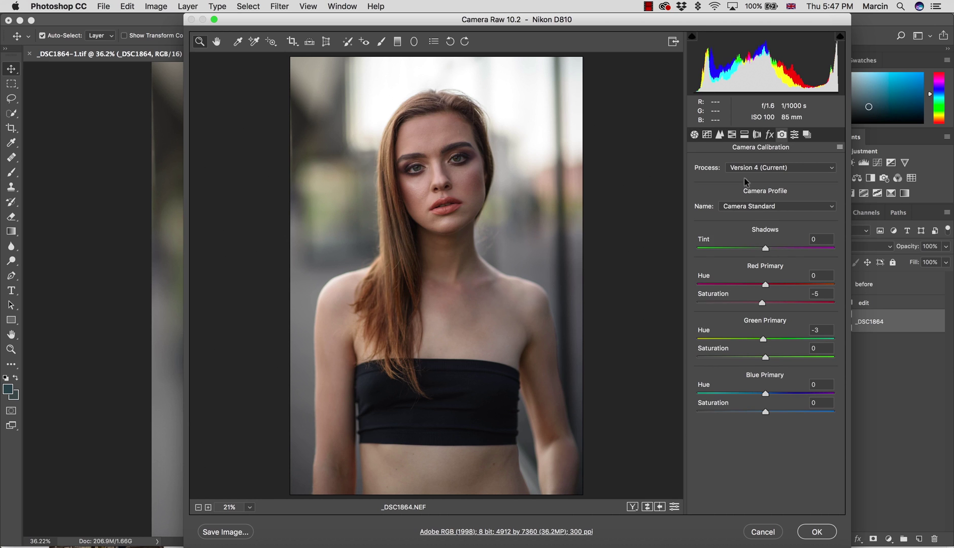
pyautogui.click(695, 135)
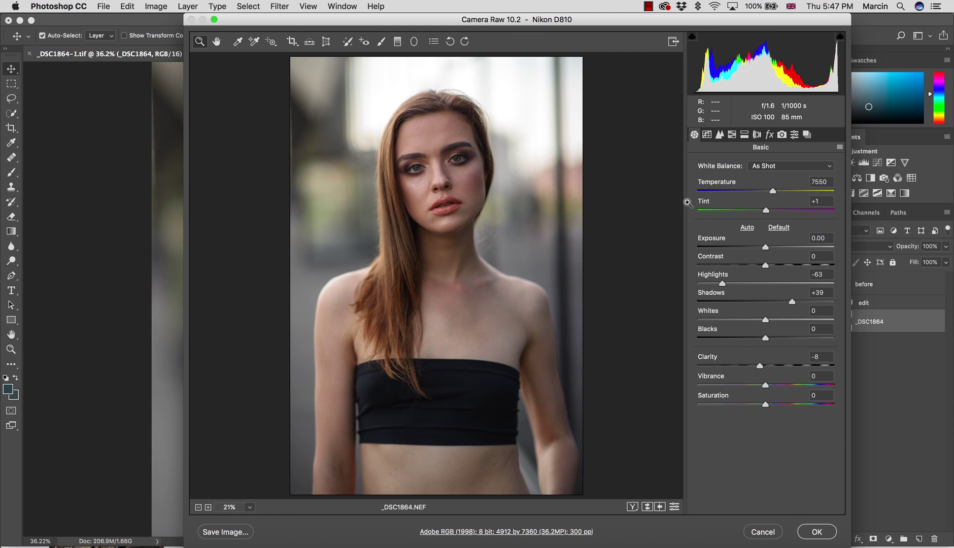
pyautogui.click(817, 531)
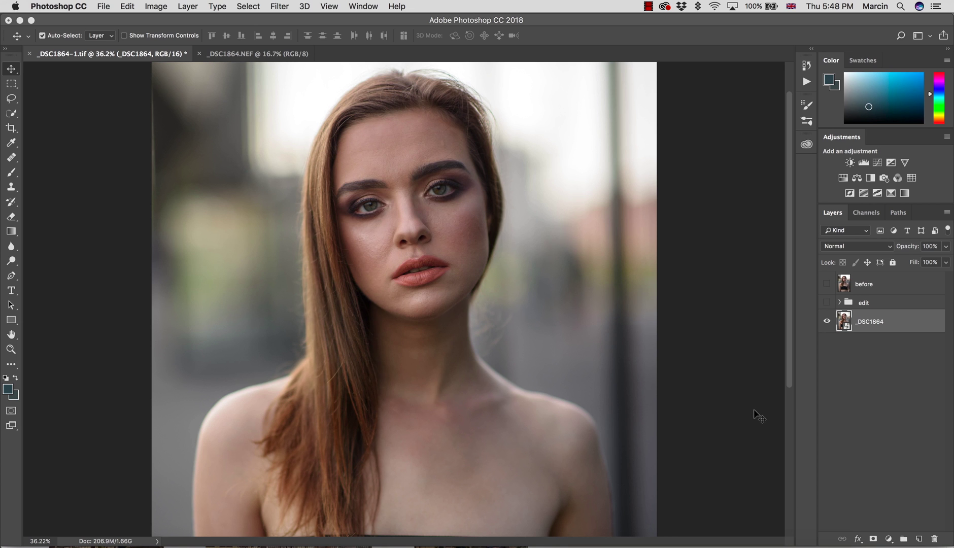
# Show and expand the edit group, then hide its tones, contrasts, b, d and fs groups
pyautogui.click(828, 302)
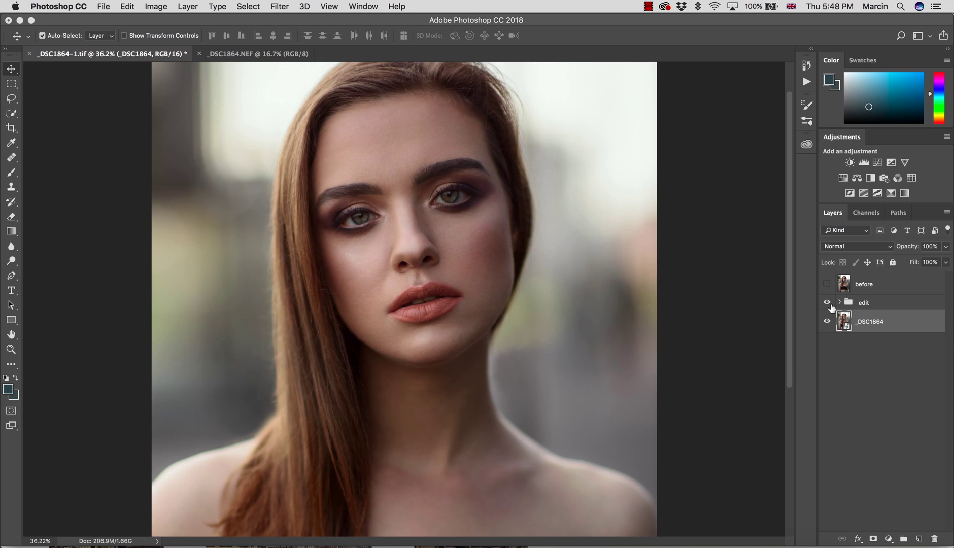
pyautogui.click(840, 303)
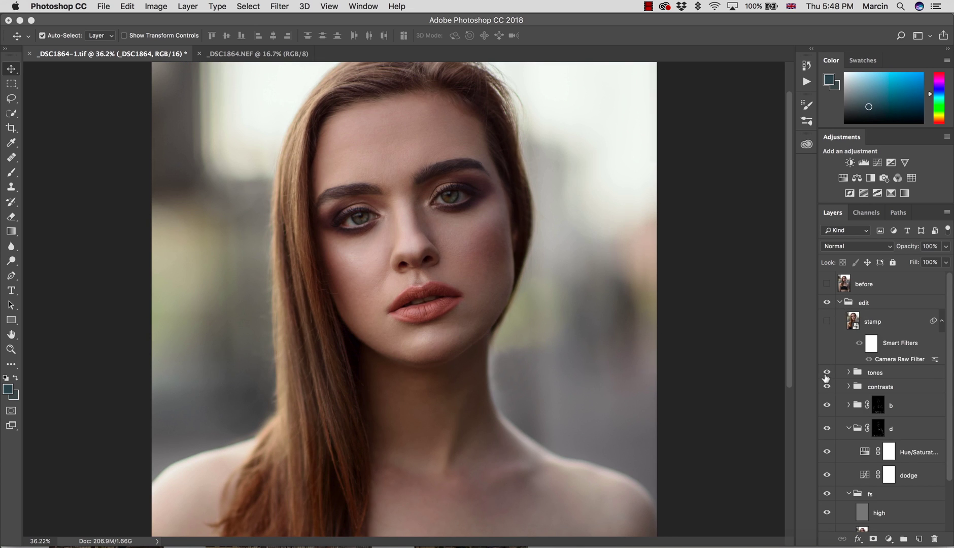
pyautogui.click(828, 387)
pyautogui.moveTo(828, 391); pyautogui.dragTo(828, 430)
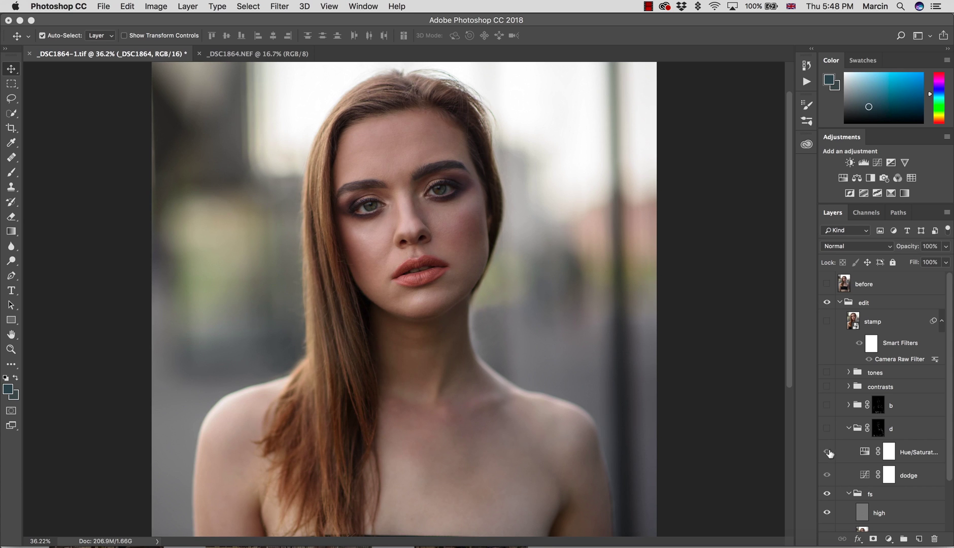
pyautogui.click(847, 494)
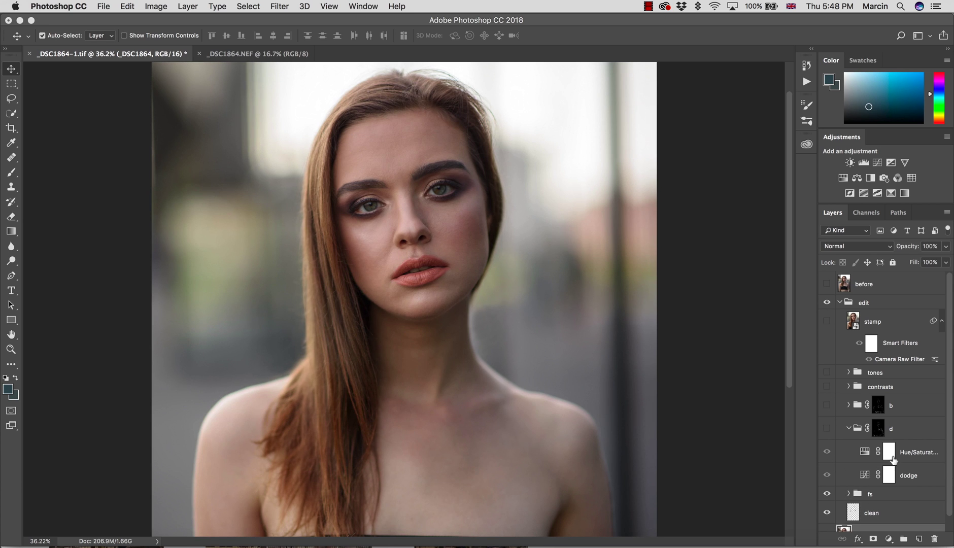
pyautogui.scroll(-1, 948, 436)
pyautogui.click(827, 478)
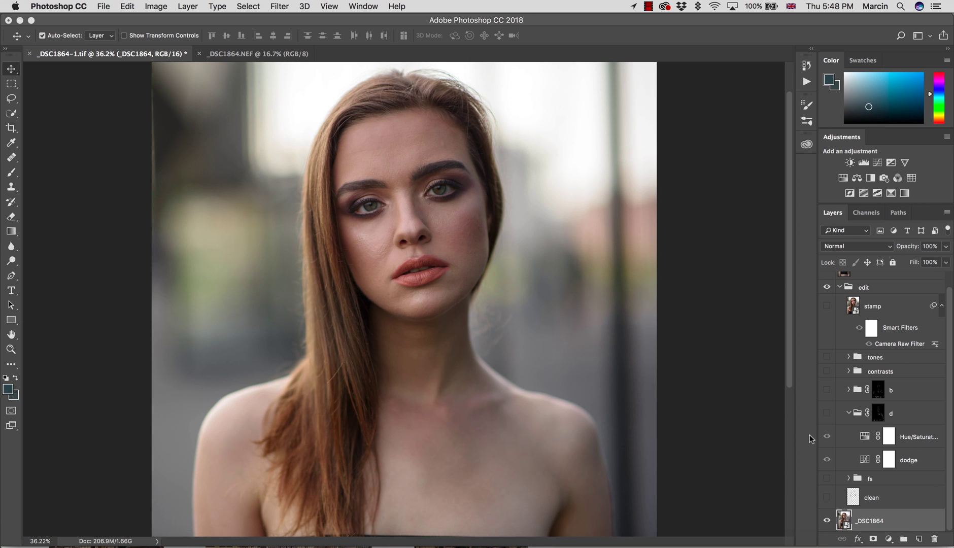
# Hide the _DSC1864 layer to see the clean strokes alone, then show it again
pyautogui.click(828, 520)
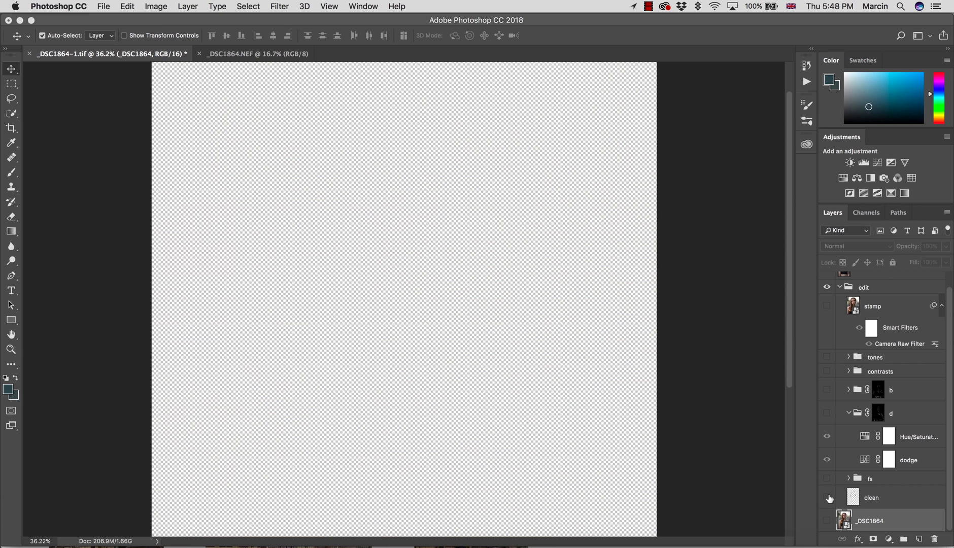
pyautogui.click(827, 498)
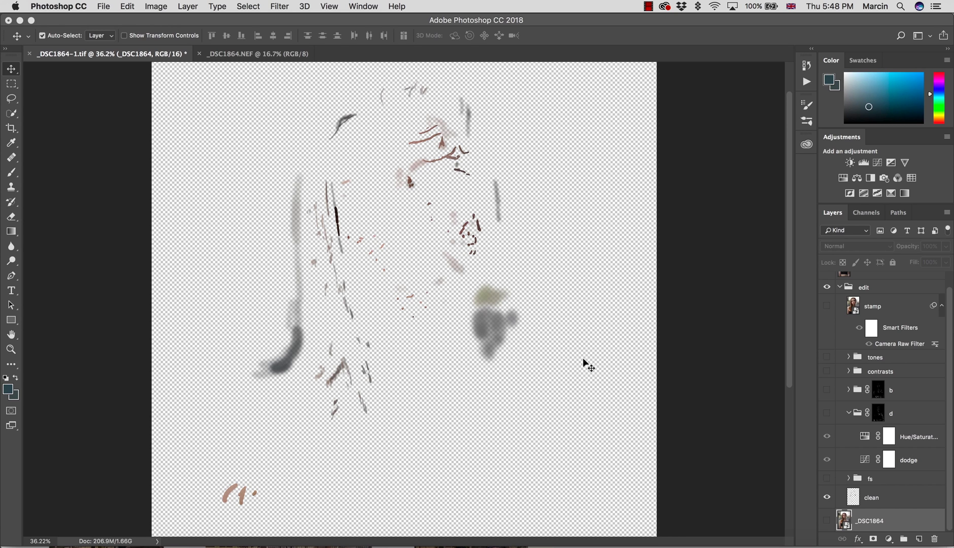
pyautogui.click(826, 521)
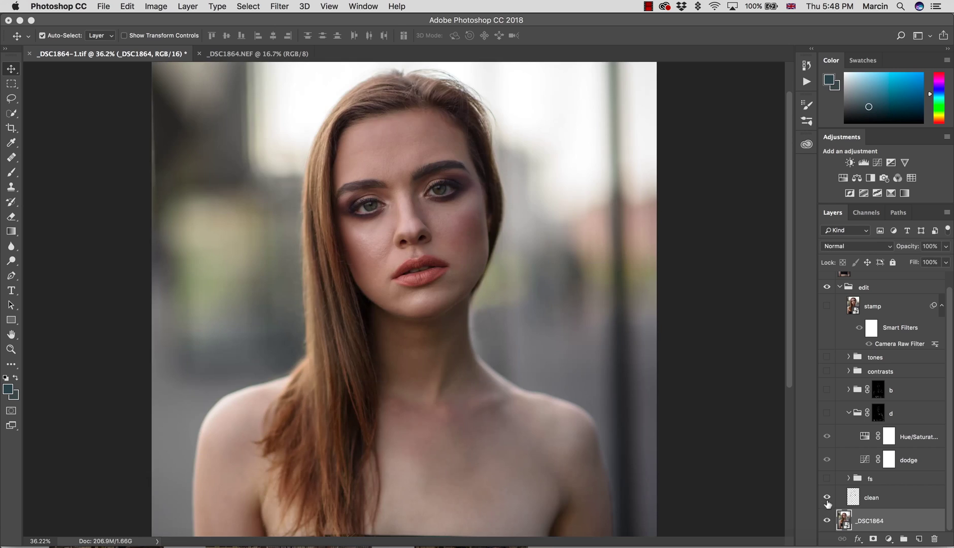
# Toggle the clean layer on and off repeatedly to compare the retouching, leaving it on
pyautogui.click(827, 500)
pyautogui.click(826, 499)
pyautogui.click(826, 499)
pyautogui.click(826, 498)
pyautogui.click(827, 499)
pyautogui.click(827, 499)
pyautogui.click(824, 500)
pyautogui.click(827, 499)
pyautogui.click(827, 499)
pyautogui.click(827, 500)
pyautogui.click(827, 499)
# Fit the portrait in the window, then show and expand the fs group's high and low layers
pyautogui.press('z')
pyautogui.moveTo(467, 187); pyautogui.dragTo(514, 312)
pyautogui.scroll(-3, 514, 312)
pyautogui.hotkey('ctrl', '0')
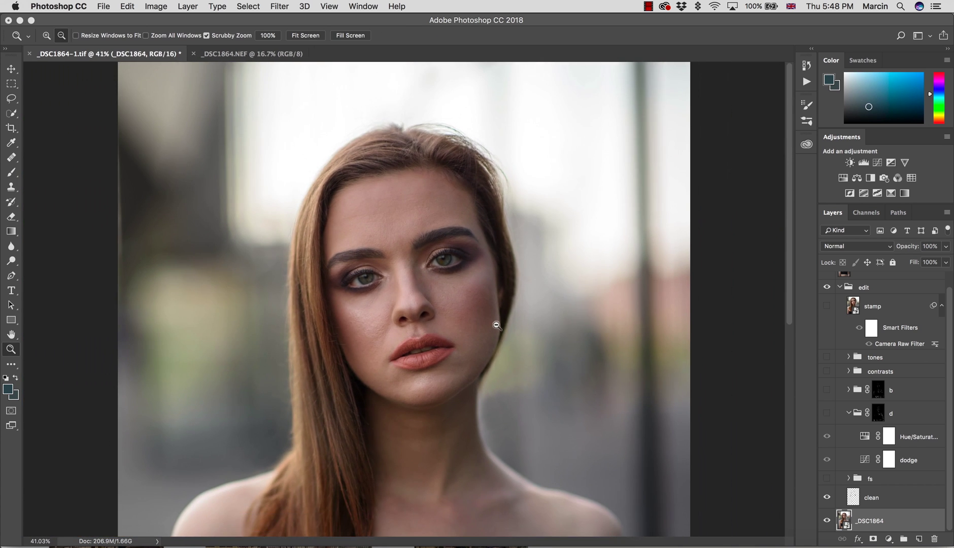
pyautogui.press('v')
pyautogui.scroll(-3, 490, 347)
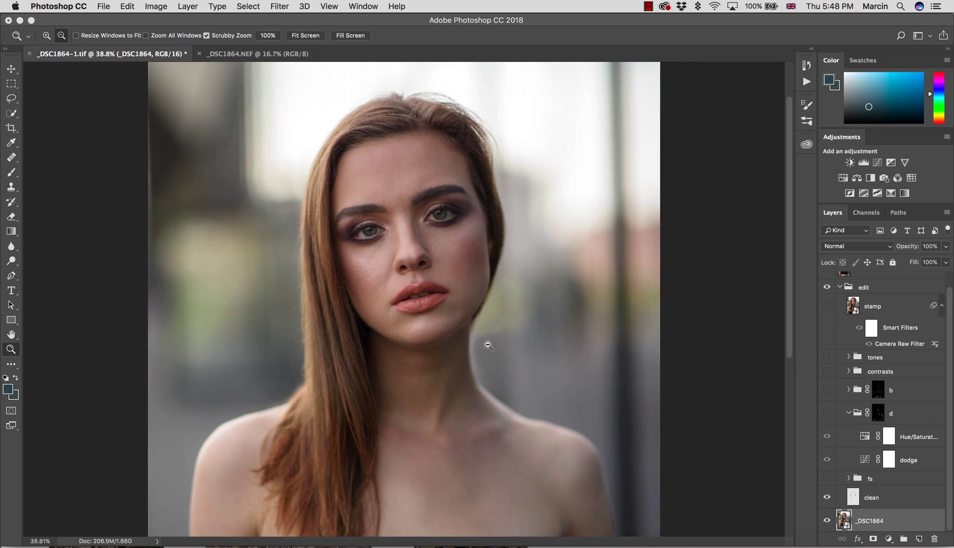
pyautogui.moveTo(501, 371); pyautogui.dragTo(501, 346)
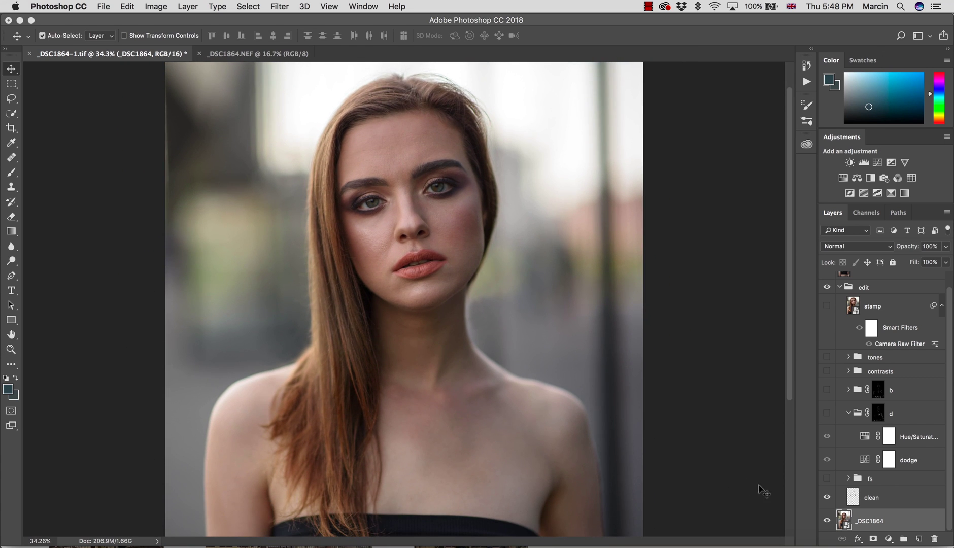
pyautogui.click(827, 479)
pyautogui.click(848, 479)
pyautogui.scroll(-3, 497, 396)
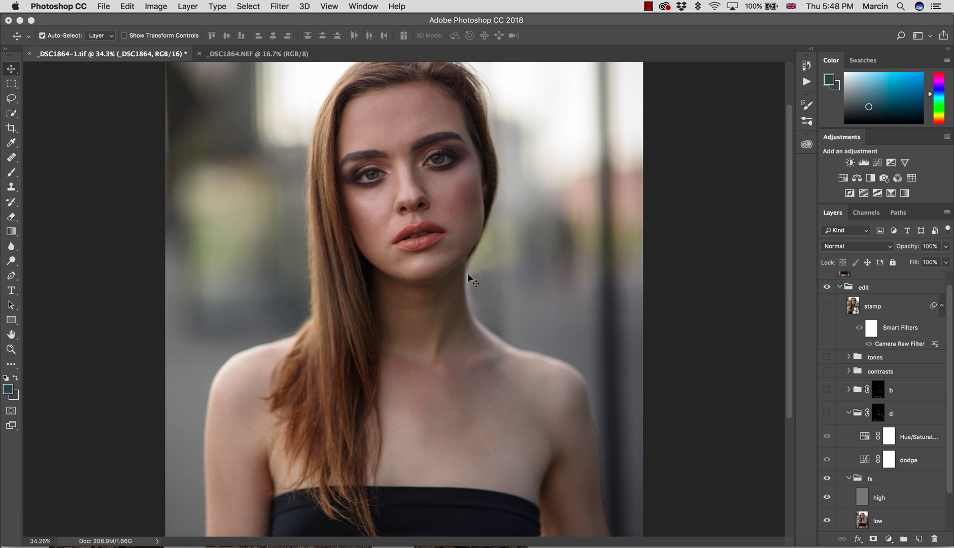
# Zoom in on the face and toggle the fs group off and on to compare the skin
pyautogui.press('super+space')
pyautogui.moveTo(466, 257); pyautogui.dragTo(562, 367)
pyautogui.press('super+space')
pyautogui.scroll(-3, 946, 449)
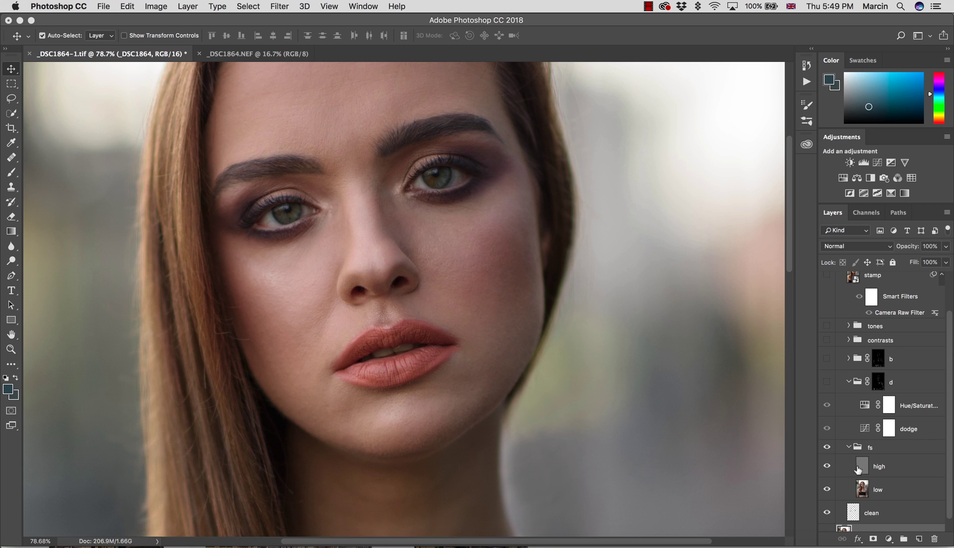
pyautogui.click(827, 447)
pyautogui.click(827, 447)
# Show the d and b groups, fit the portrait on screen, and toggle b's Hue/Saturation layer
pyautogui.click(827, 383)
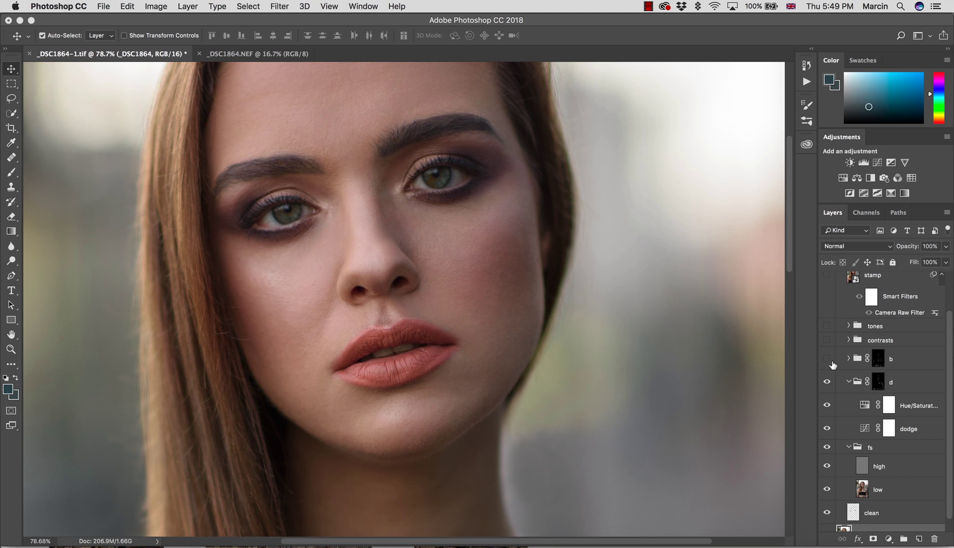
pyautogui.click(828, 360)
pyautogui.press('z')
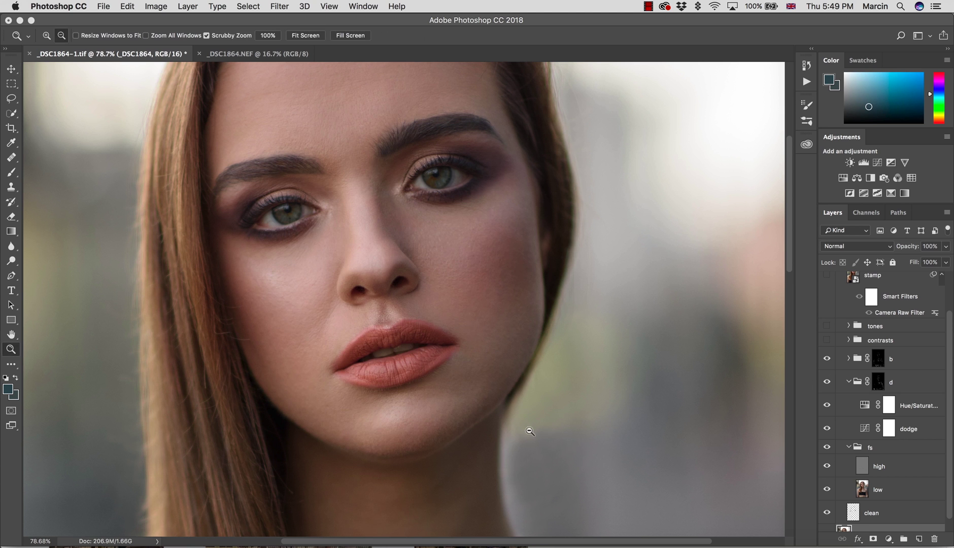
pyautogui.press('super+0')
pyautogui.press('v')
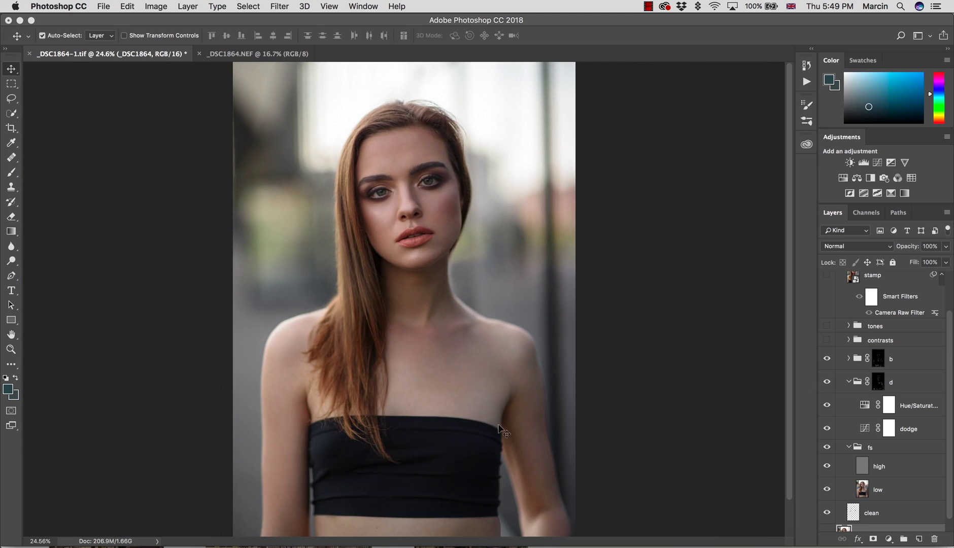
pyautogui.click(849, 385)
pyautogui.click(850, 388)
pyautogui.click(828, 414)
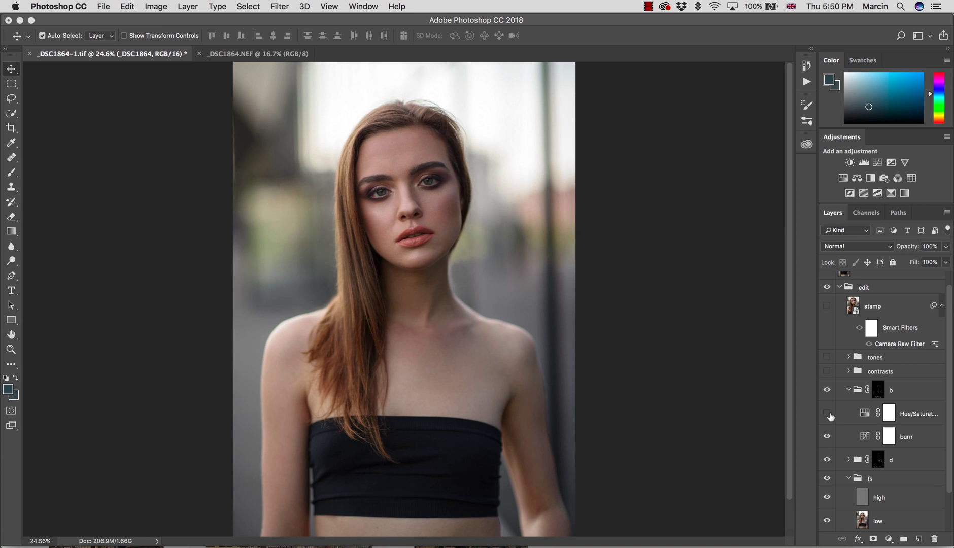
pyautogui.click(849, 390)
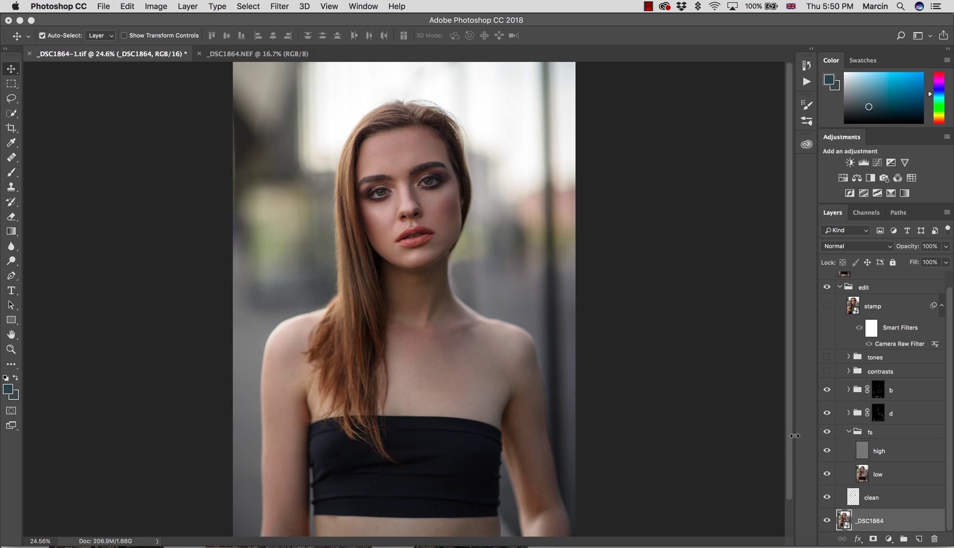
# Display the d group's mask alone and zoom in and out to inspect its details
pyautogui.keyDown('alt'); pyautogui.click(878, 419); pyautogui.keyUp('alt')
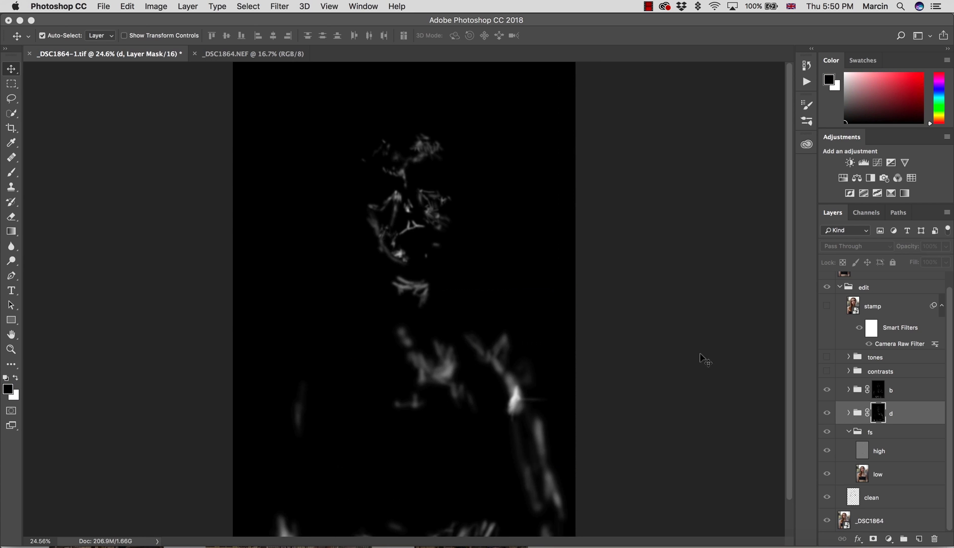
pyautogui.moveTo(705, 360); pyautogui.dragTo(721, 359)
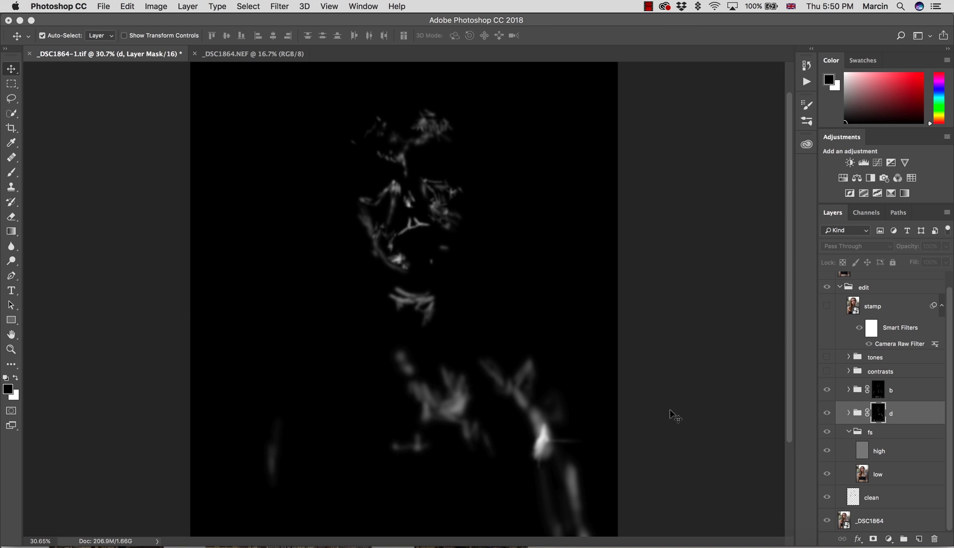
pyautogui.press('z')
pyautogui.moveTo(384, 212); pyautogui.dragTo(466, 240)
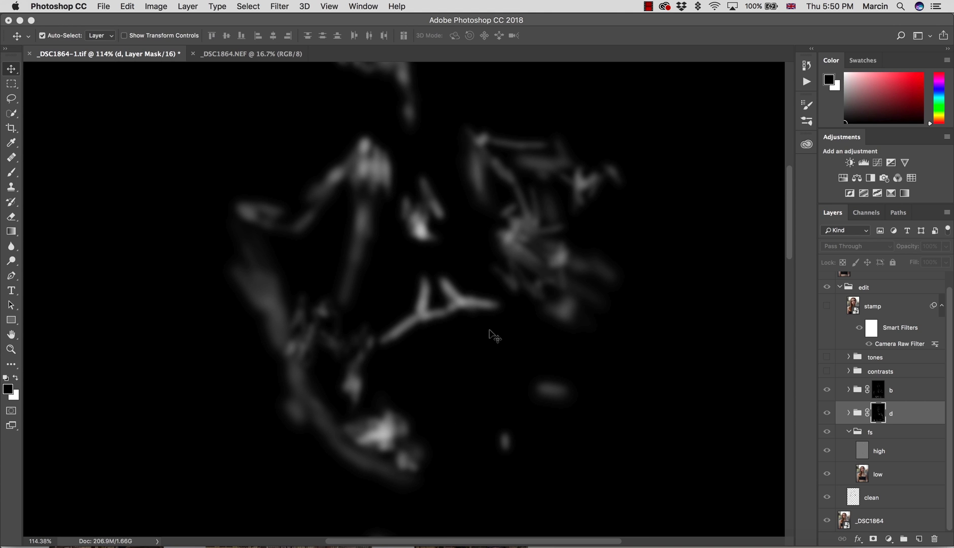
pyautogui.press('z')
pyautogui.moveTo(506, 365); pyautogui.dragTo(465, 341)
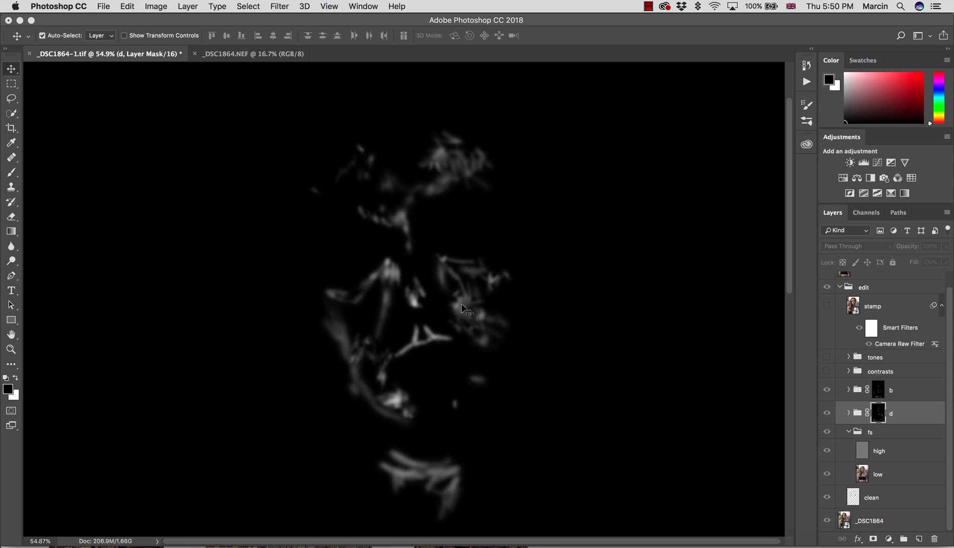
pyautogui.press('z')
pyautogui.moveTo(497, 383); pyautogui.dragTo(477, 385)
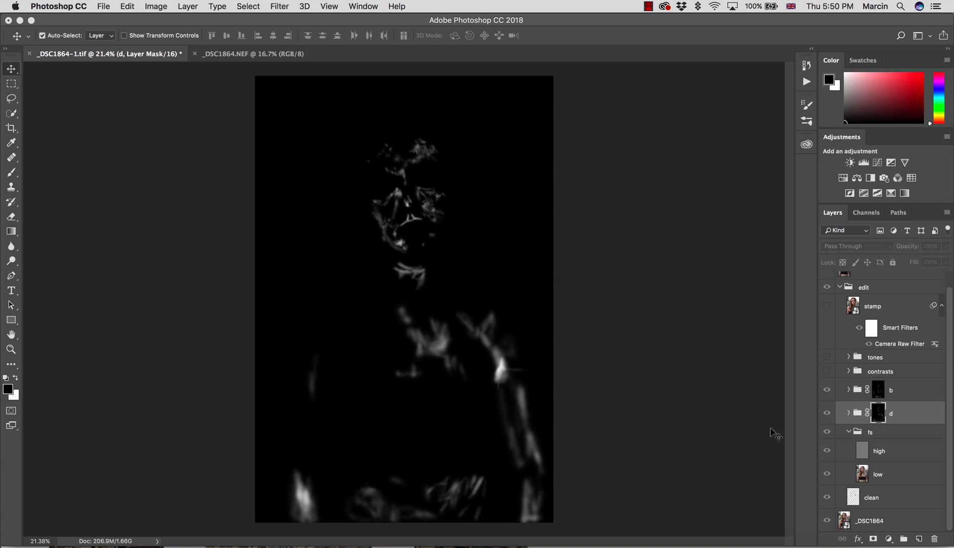
# Switch between the b and d group masks, ending on b's mask
pyautogui.click(879, 396)
pyautogui.keyDown('alt'); pyautogui.click(879, 395); pyautogui.keyUp('alt')
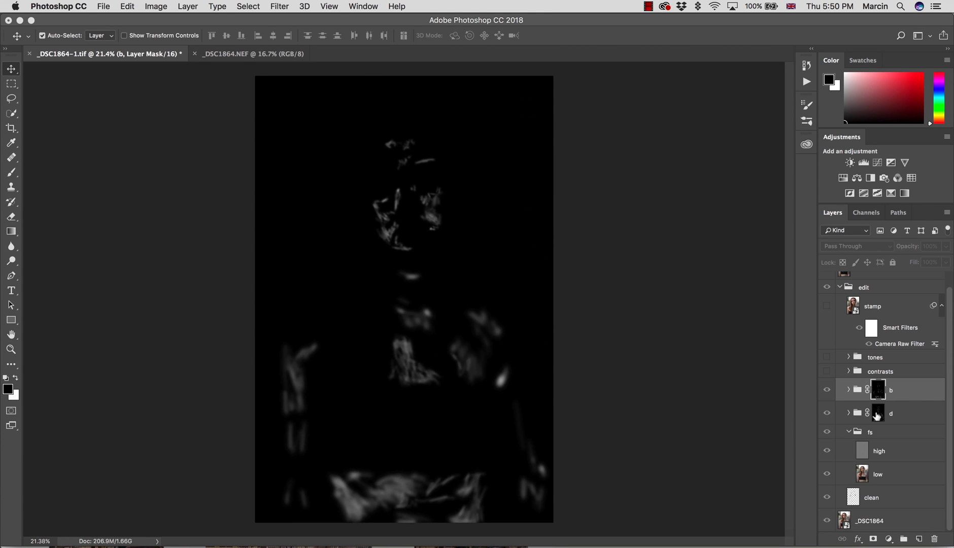
pyautogui.keyDown('alt'); pyautogui.click(878, 415); pyautogui.keyUp('alt')
pyautogui.keyDown('alt'); pyautogui.click(877, 402); pyautogui.keyUp('alt')
# View the d group's mask once more, then return to the full retouched portrait
pyautogui.click(875, 418)
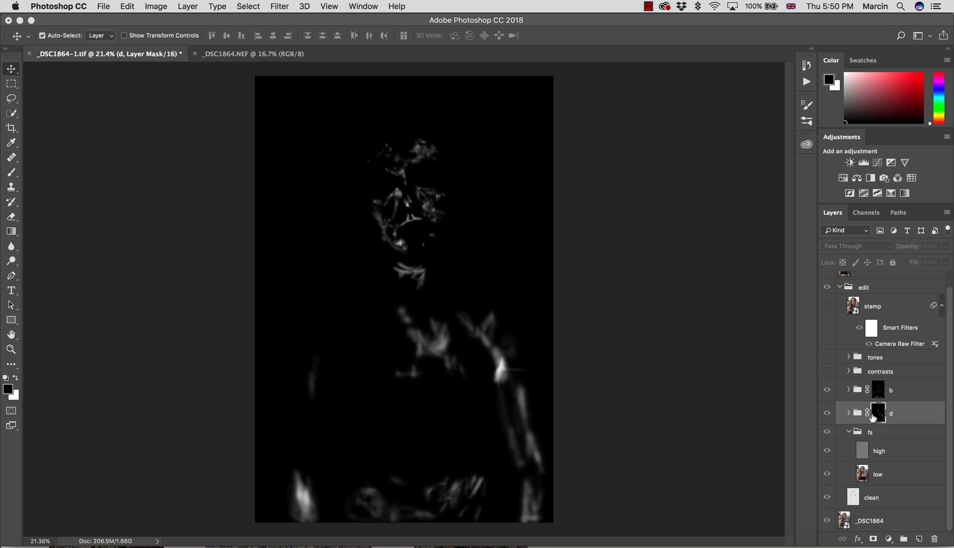
pyautogui.keyDown('alt'); pyautogui.click(876, 414); pyautogui.keyUp('alt')
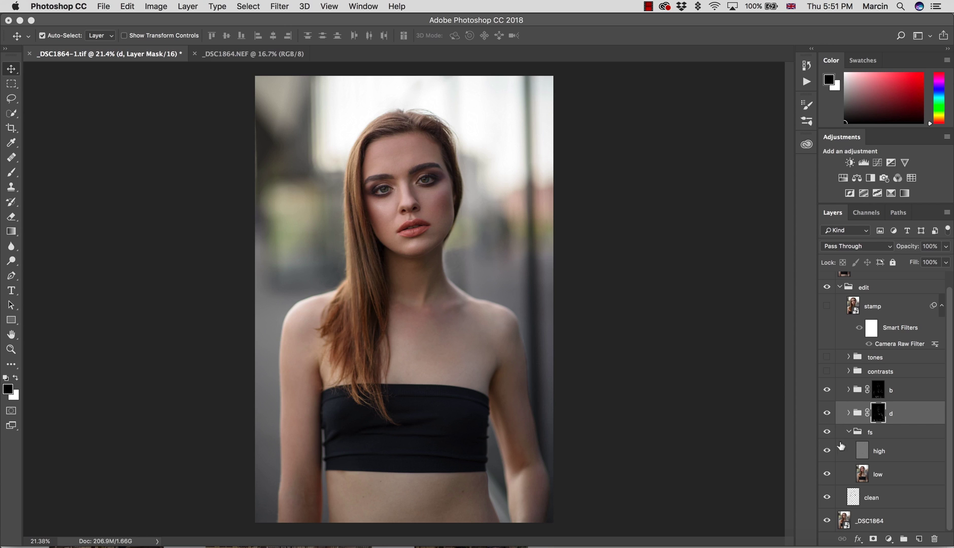
# Collapse the fs group, then turn on and expand the contrasts group
pyautogui.click(848, 432)
pyautogui.click(827, 387)
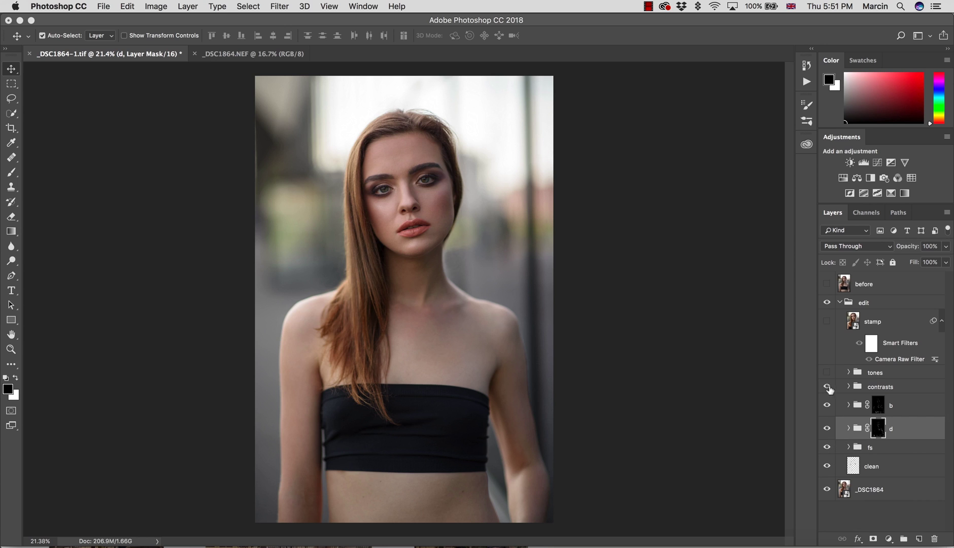
pyautogui.click(849, 387)
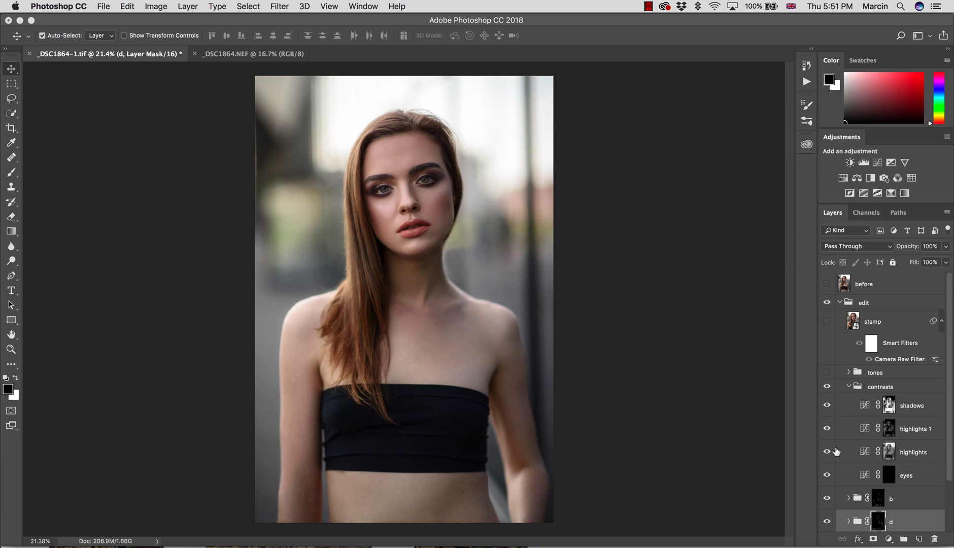
# Inspect the shadows, highlights 1, highlights and eyes masks alone, returning to the colour portrait
pyautogui.keyDown('alt'); pyautogui.click(889, 452); pyautogui.keyUp('alt')
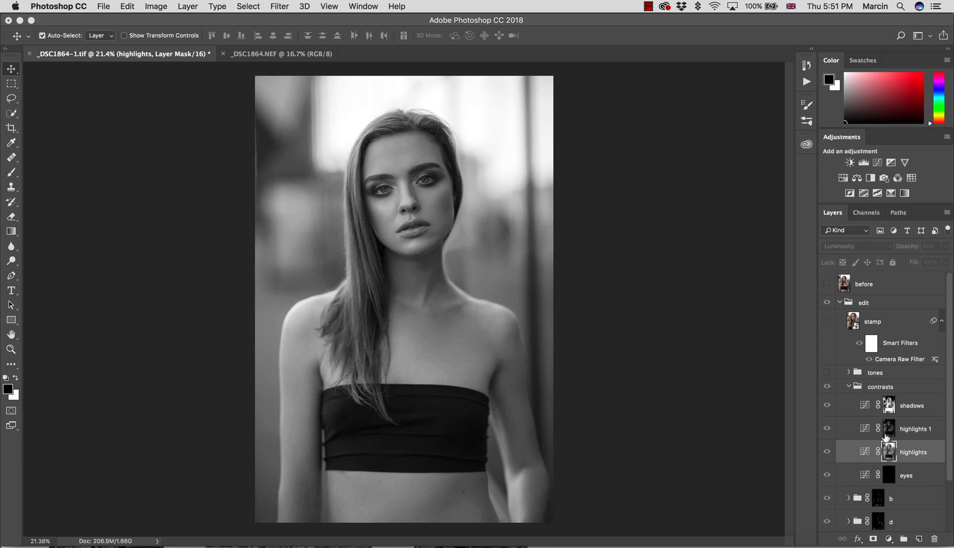
pyautogui.keyDown('alt'); pyautogui.click(888, 434); pyautogui.keyUp('alt')
pyautogui.keyDown('alt'); pyautogui.click(889, 449); pyautogui.keyUp('alt')
pyautogui.keyDown('alt'); pyautogui.click(888, 426); pyautogui.keyUp('alt')
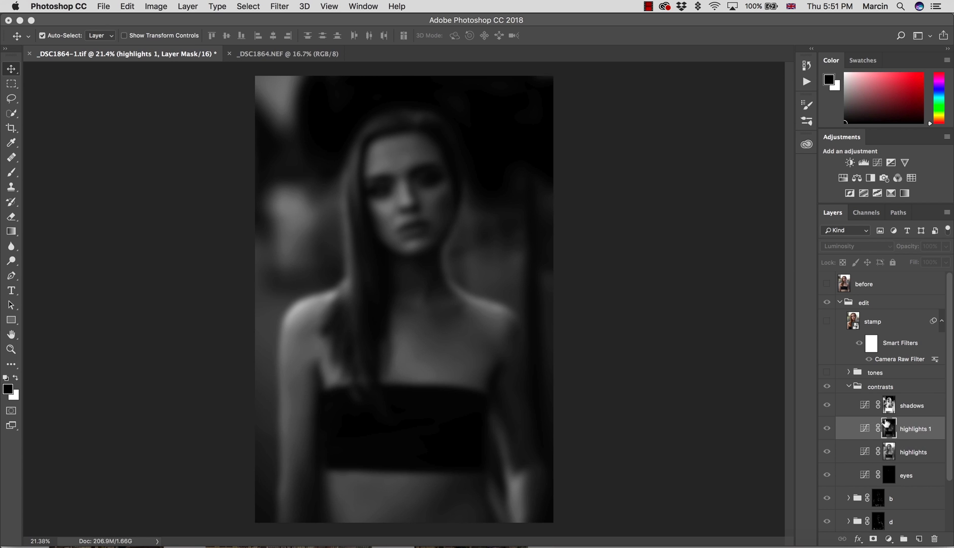
pyautogui.keyDown('alt'); pyautogui.click(888, 406); pyautogui.keyUp('alt')
pyautogui.keyDown('alt'); pyautogui.click(889, 429); pyautogui.keyUp('alt')
pyautogui.keyDown('alt'); pyautogui.click(889, 448); pyautogui.keyUp('alt')
pyautogui.keyDown('alt'); pyautogui.click(888, 429); pyautogui.keyUp('alt')
pyautogui.keyDown('alt'); pyautogui.click(888, 405); pyautogui.keyUp('alt')
pyautogui.keyDown('alt'); pyautogui.click(889, 430); pyautogui.keyUp('alt')
pyautogui.click(889, 449)
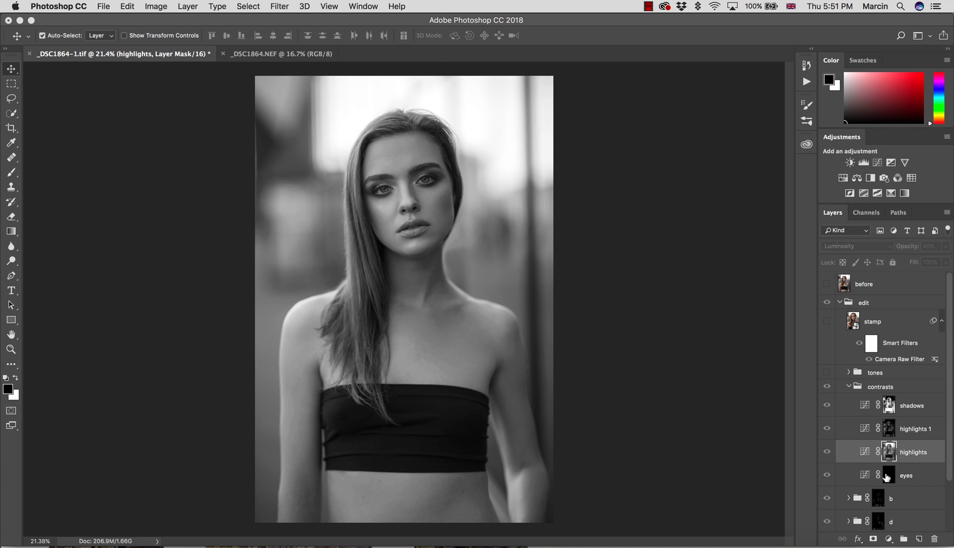
pyautogui.keyDown('alt'); pyautogui.click(887, 475); pyautogui.keyUp('alt')
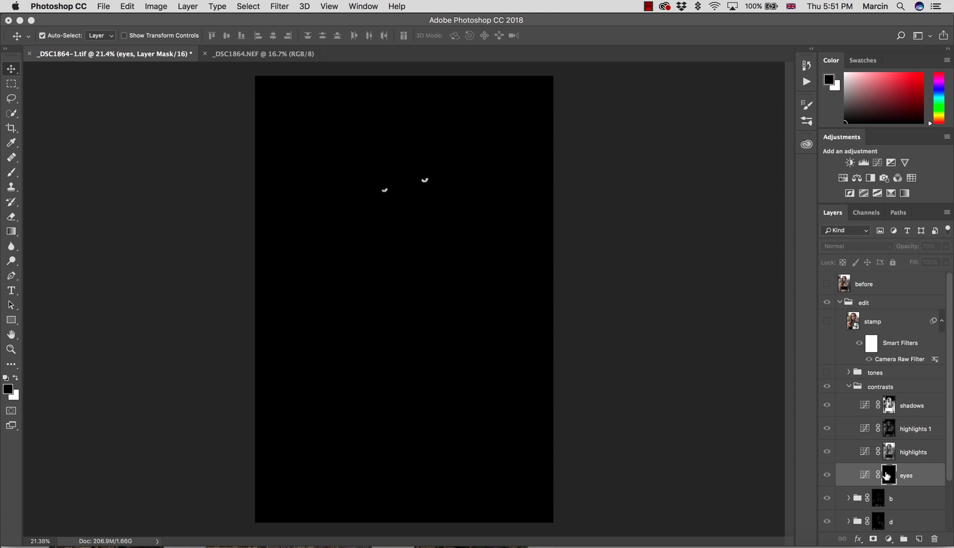
pyautogui.keyDown('alt'); pyautogui.click(889, 475); pyautogui.keyUp('alt')
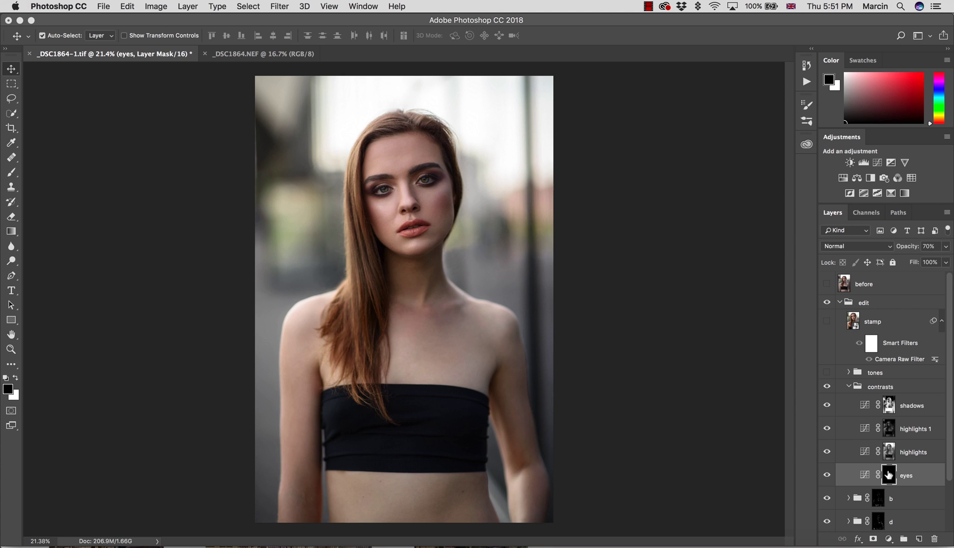
# Collapse contrasts, expand the tones group, and toggle its visibility to compare the portrait
pyautogui.click(849, 388)
pyautogui.click(854, 376)
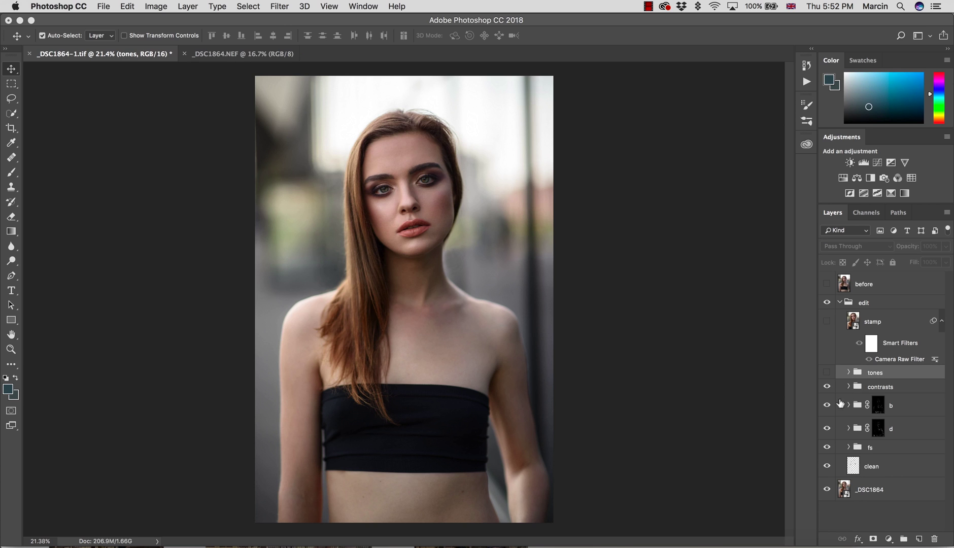
pyautogui.click(827, 373)
pyautogui.click(849, 375)
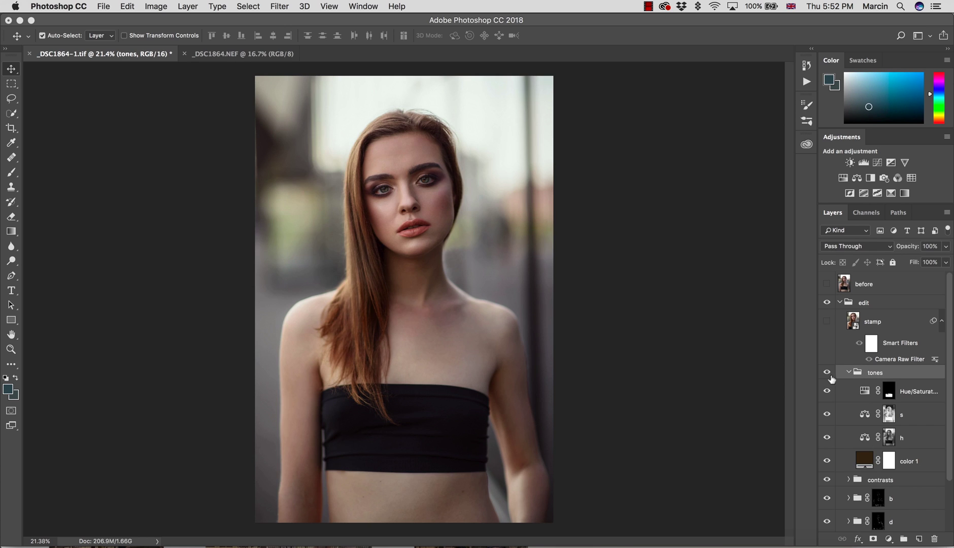
pyautogui.click(827, 373)
pyautogui.click(827, 374)
pyautogui.click(828, 374)
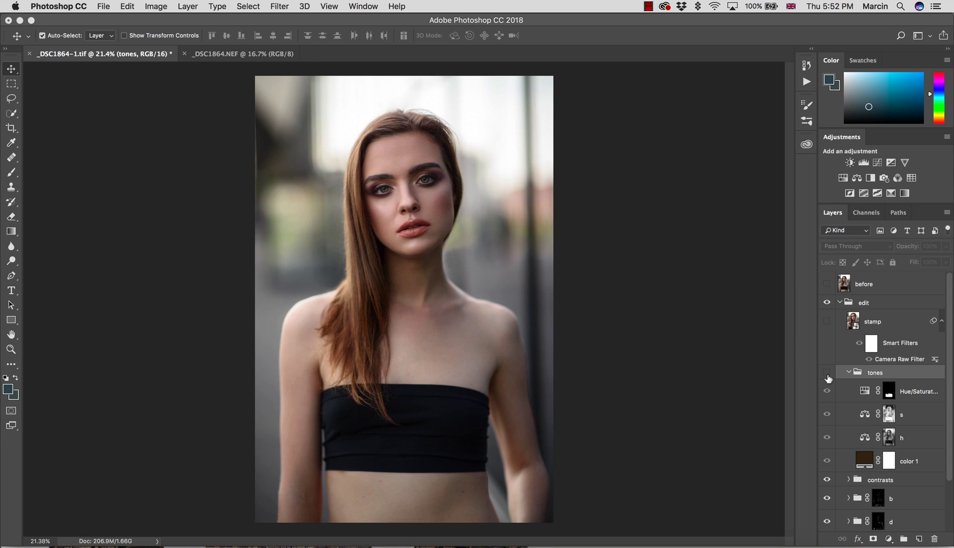
pyautogui.click(828, 373)
pyautogui.click(828, 373)
# Toggle contrasts off and on, turn tones back on, and select the 5%-opacity color 1 layer
pyautogui.click(827, 479)
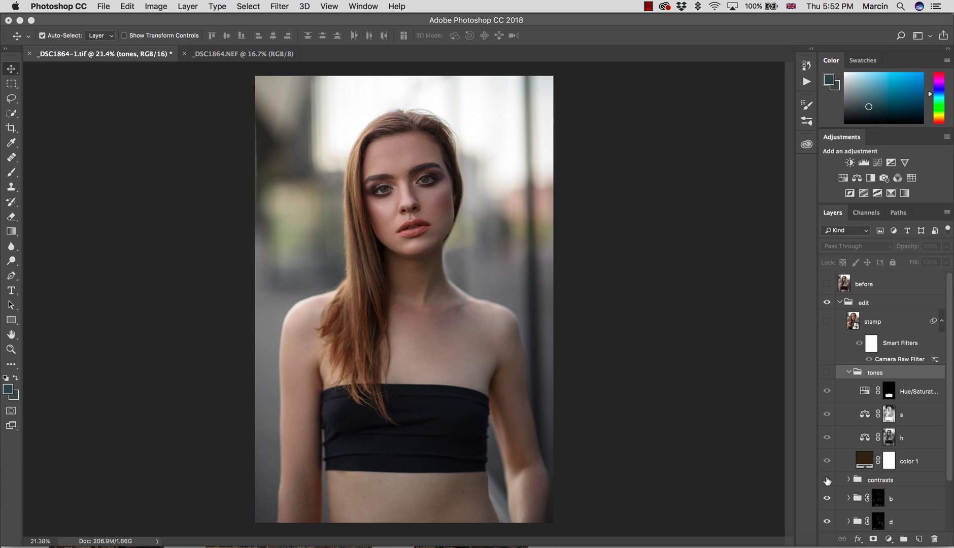
pyautogui.click(828, 480)
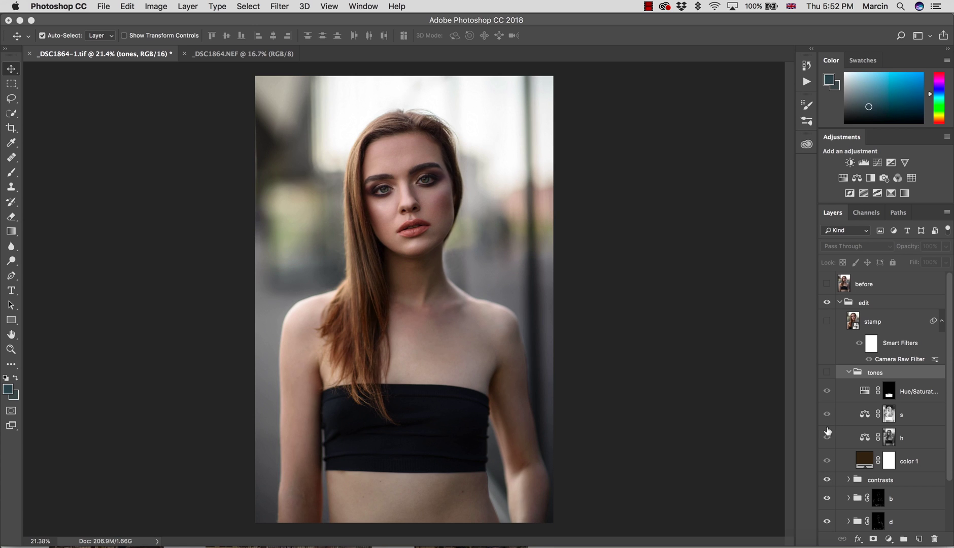
pyautogui.click(827, 373)
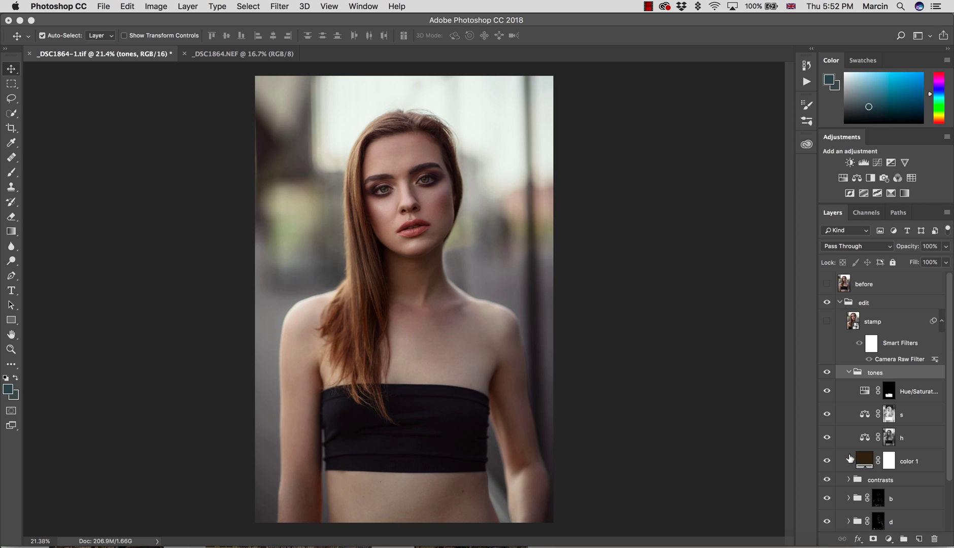
pyautogui.click(863, 466)
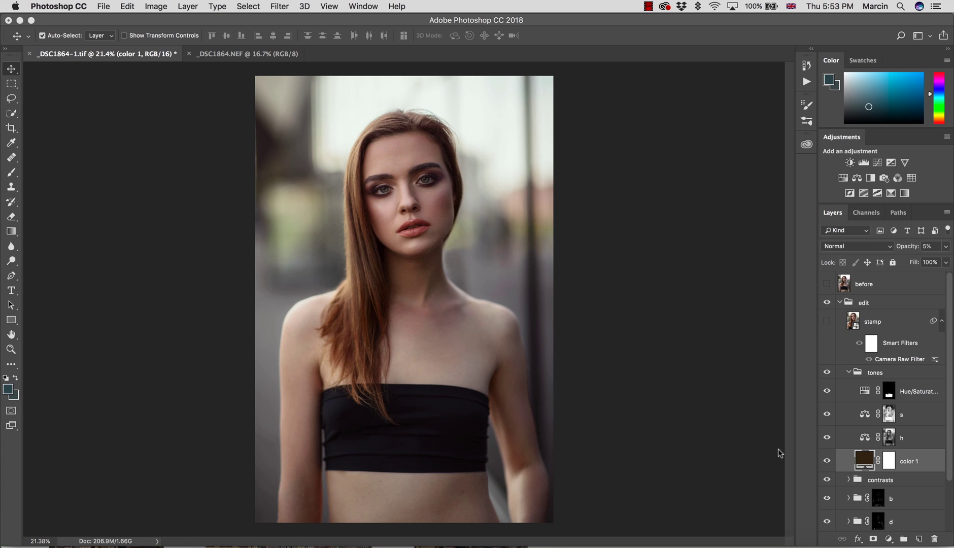
# Hide the Hue/Saturation, s and h layers, and toggle color 1 to compare its effect
pyautogui.click(889, 438)
pyautogui.click(827, 391)
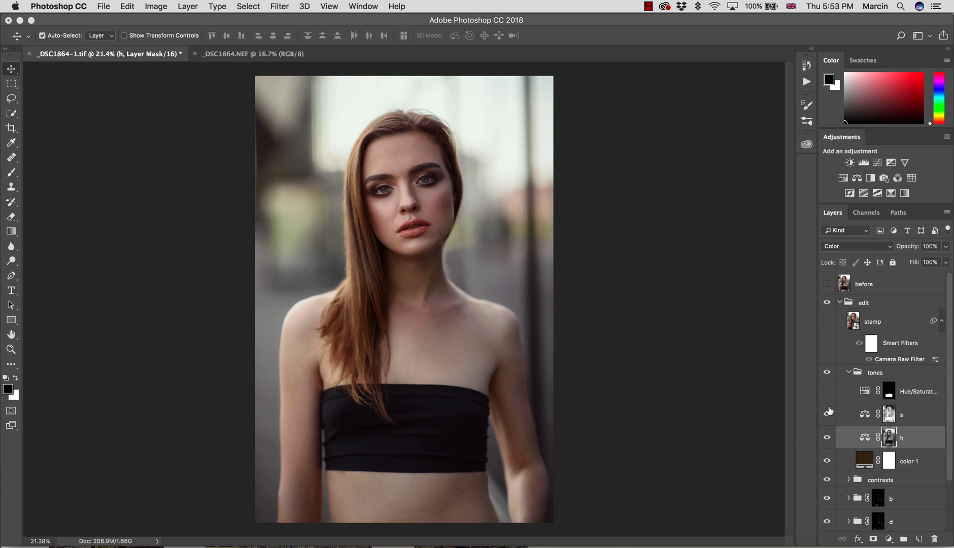
pyautogui.click(827, 414)
pyautogui.click(828, 438)
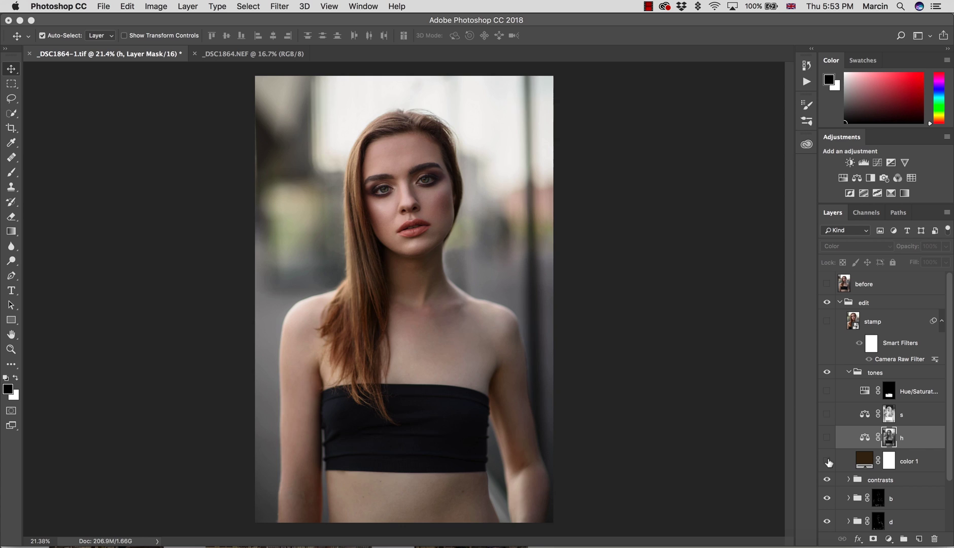
pyautogui.click(827, 462)
pyautogui.click(828, 461)
pyautogui.click(828, 461)
pyautogui.click(828, 462)
pyautogui.click(827, 462)
pyautogui.click(829, 463)
pyautogui.click(828, 461)
# Restore the h and s layers, then turn on the stamp layer, checking it off and on
pyautogui.click(827, 437)
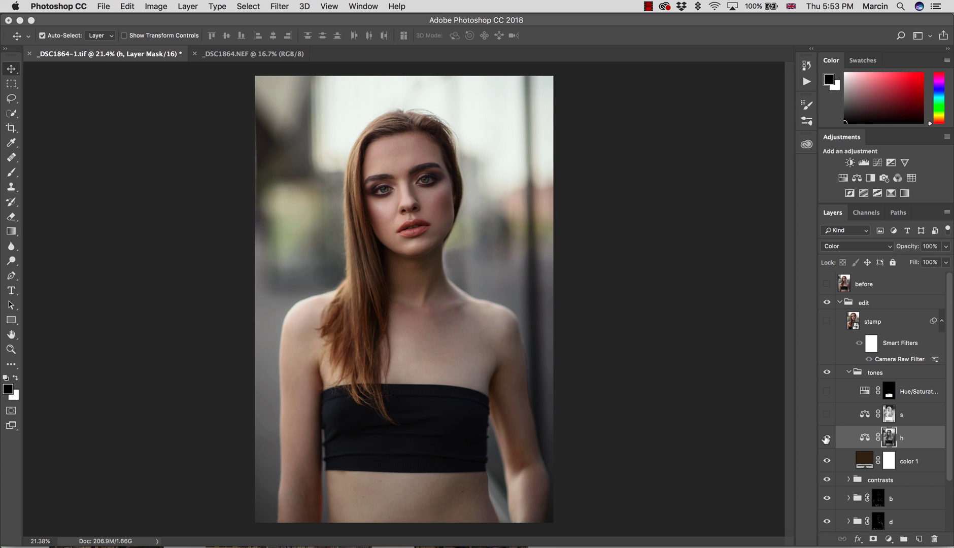
pyautogui.click(827, 415)
pyautogui.click(827, 322)
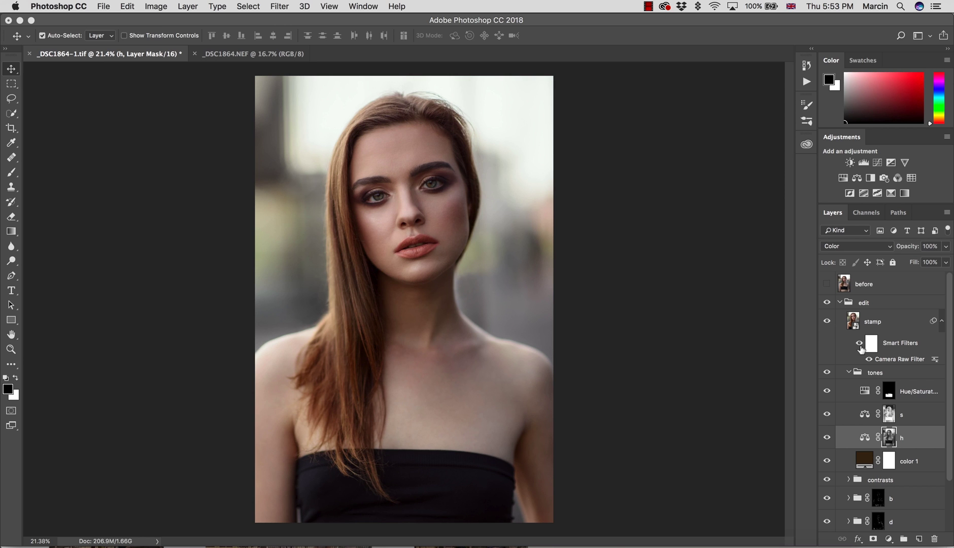
pyautogui.click(828, 322)
pyautogui.click(827, 322)
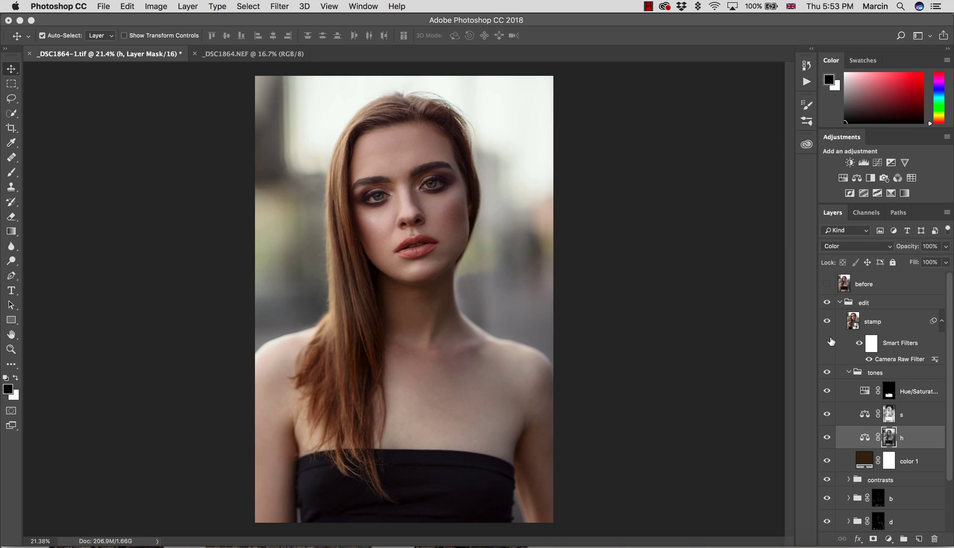
pyautogui.doubleClick(888, 361)
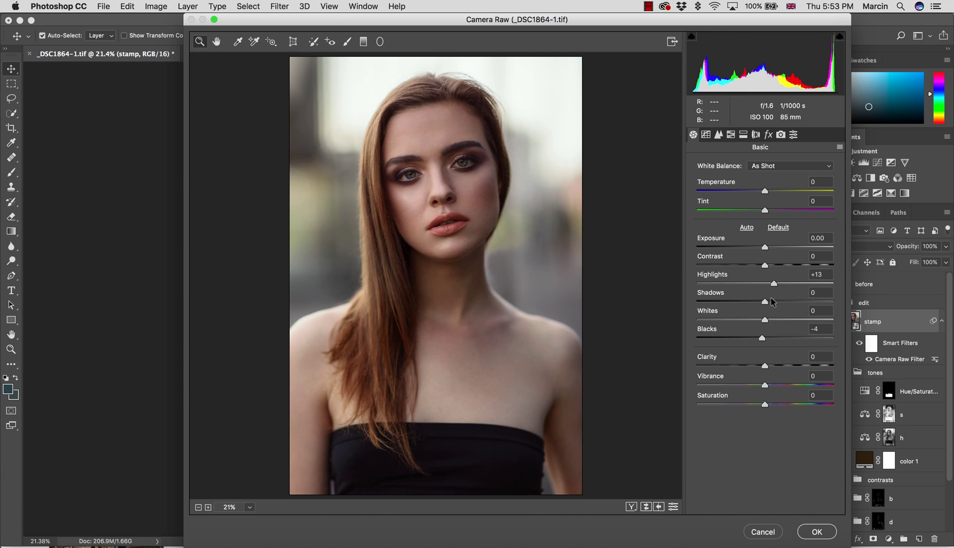
pyautogui.click(731, 134)
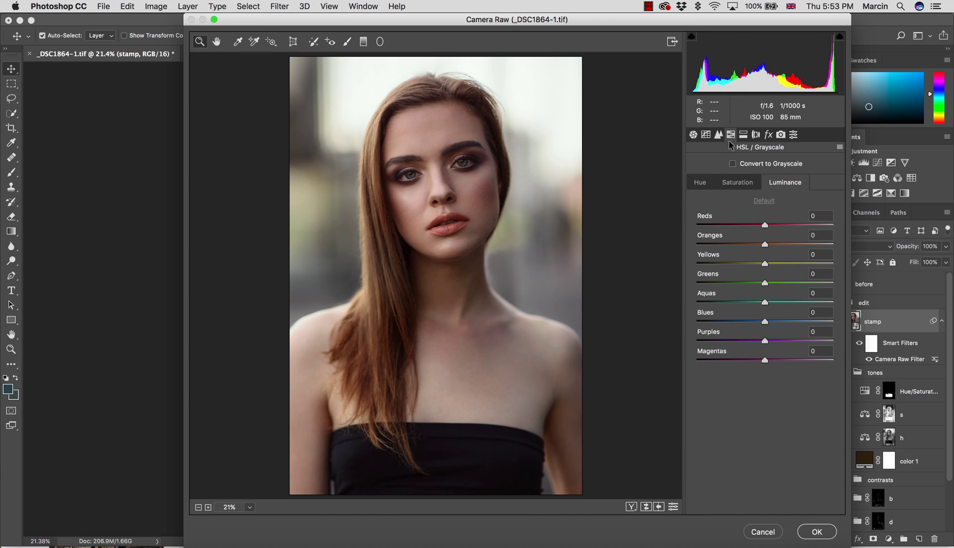
pyautogui.click(706, 183)
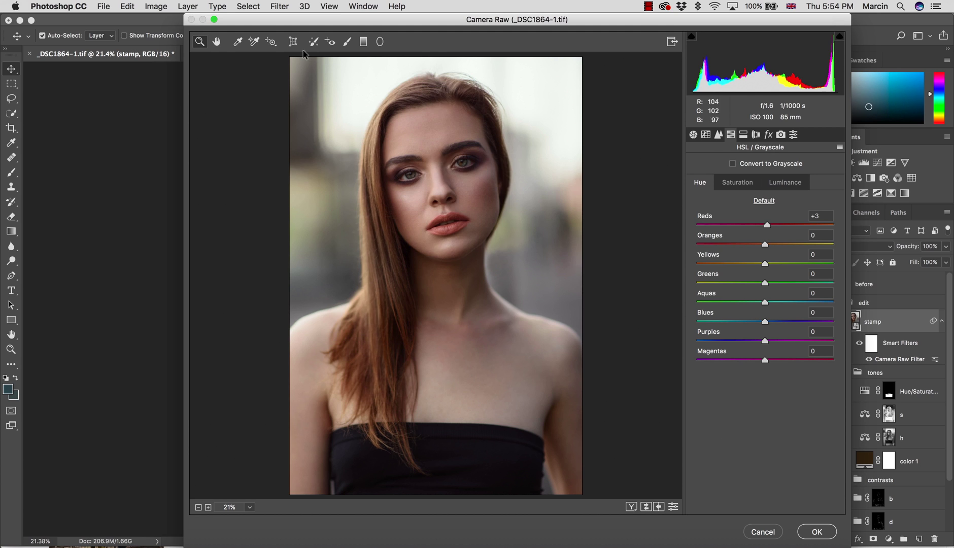
pyautogui.click(294, 41)
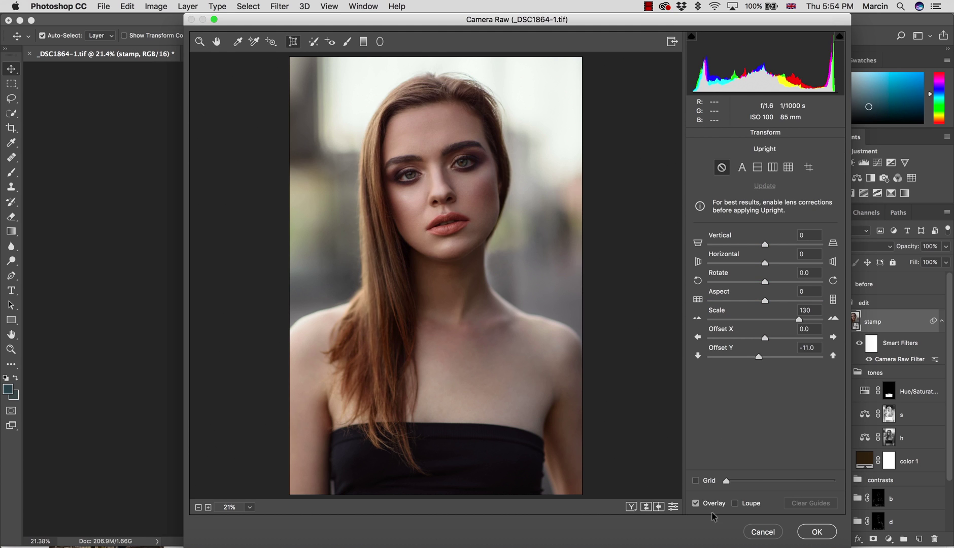
pyautogui.click(762, 532)
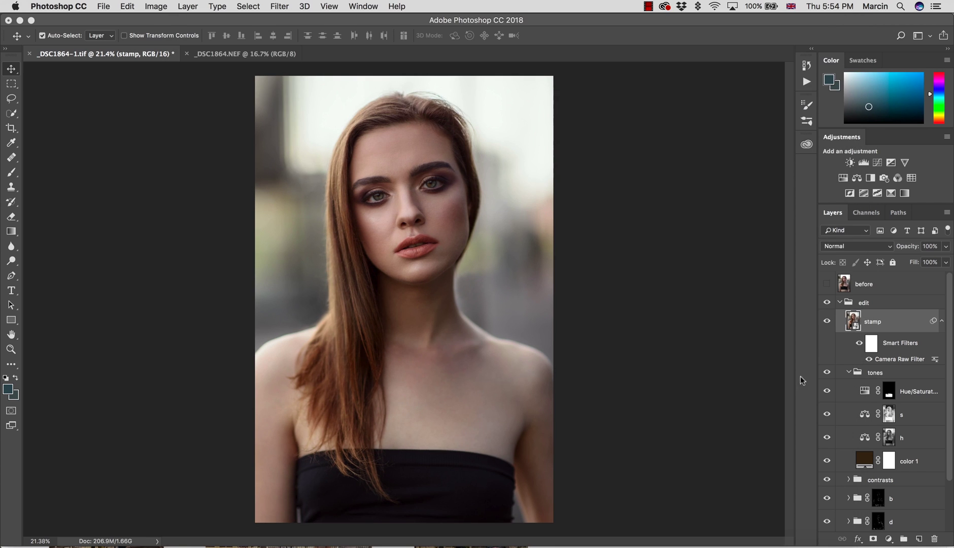
# Compare the stamp layer off and on, then cancel the edit group's Layer Style dialog
pyautogui.click(826, 323)
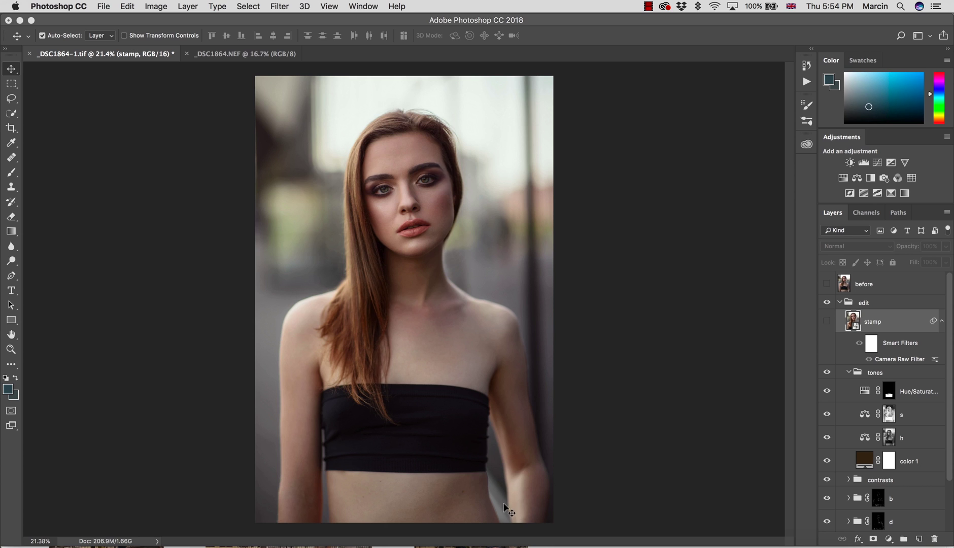
pyautogui.click(827, 321)
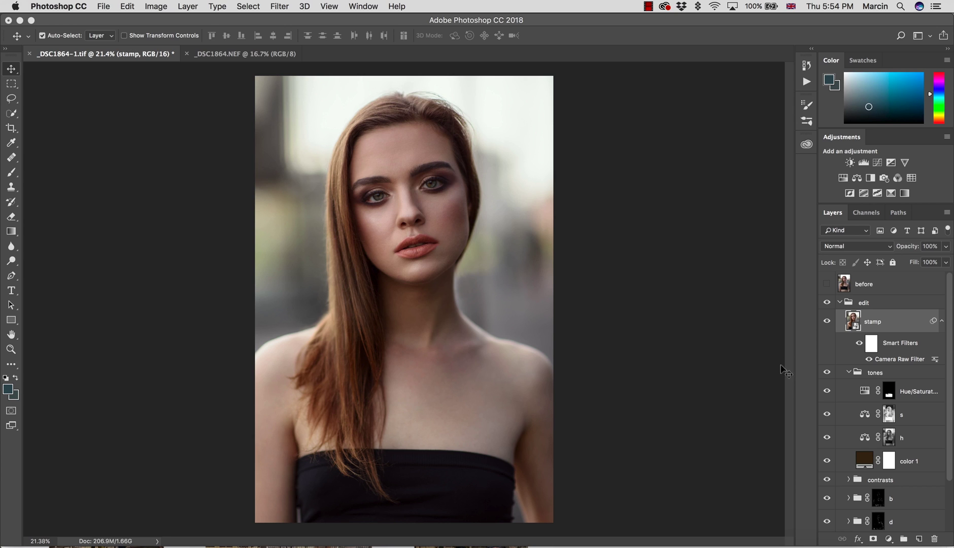
pyautogui.doubleClick(835, 305)
pyautogui.click(858, 313)
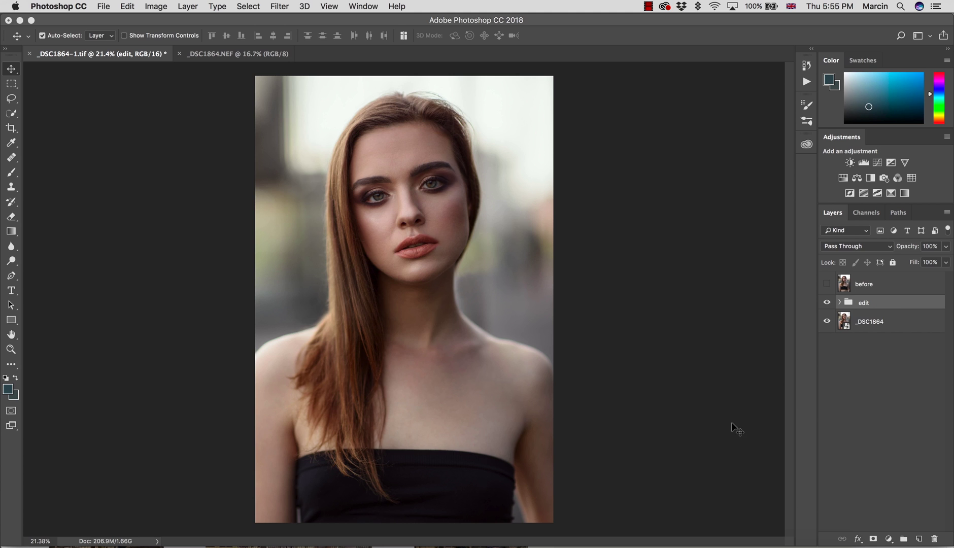
pyautogui.click(827, 284)
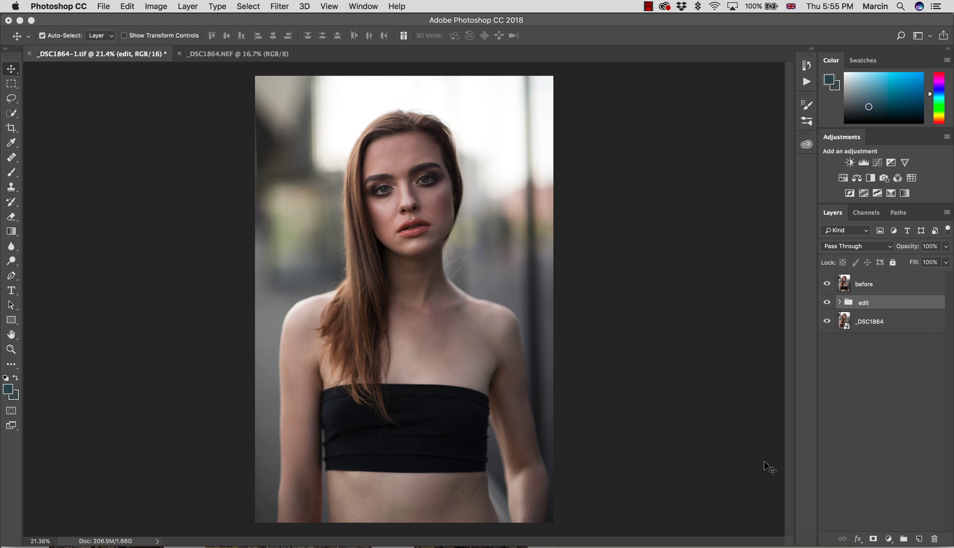
pyautogui.click(827, 286)
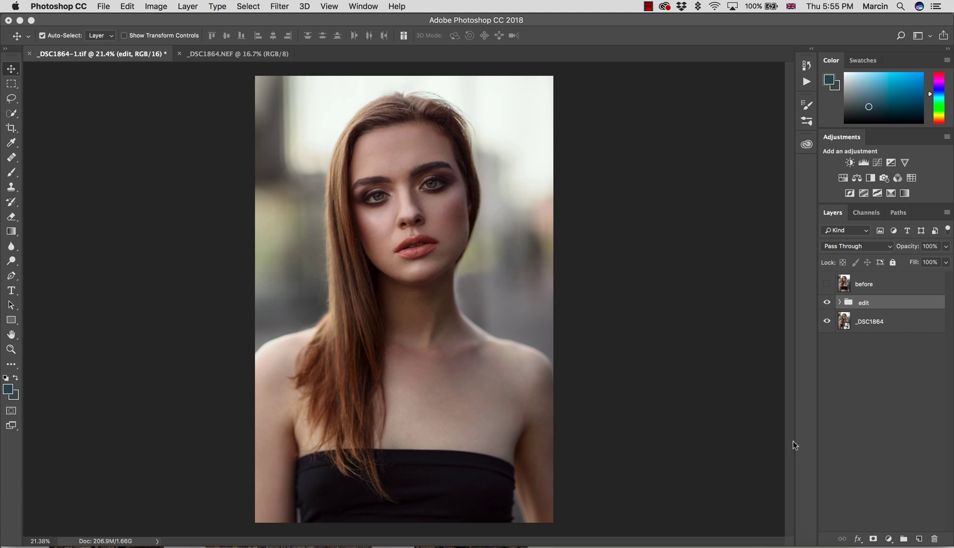